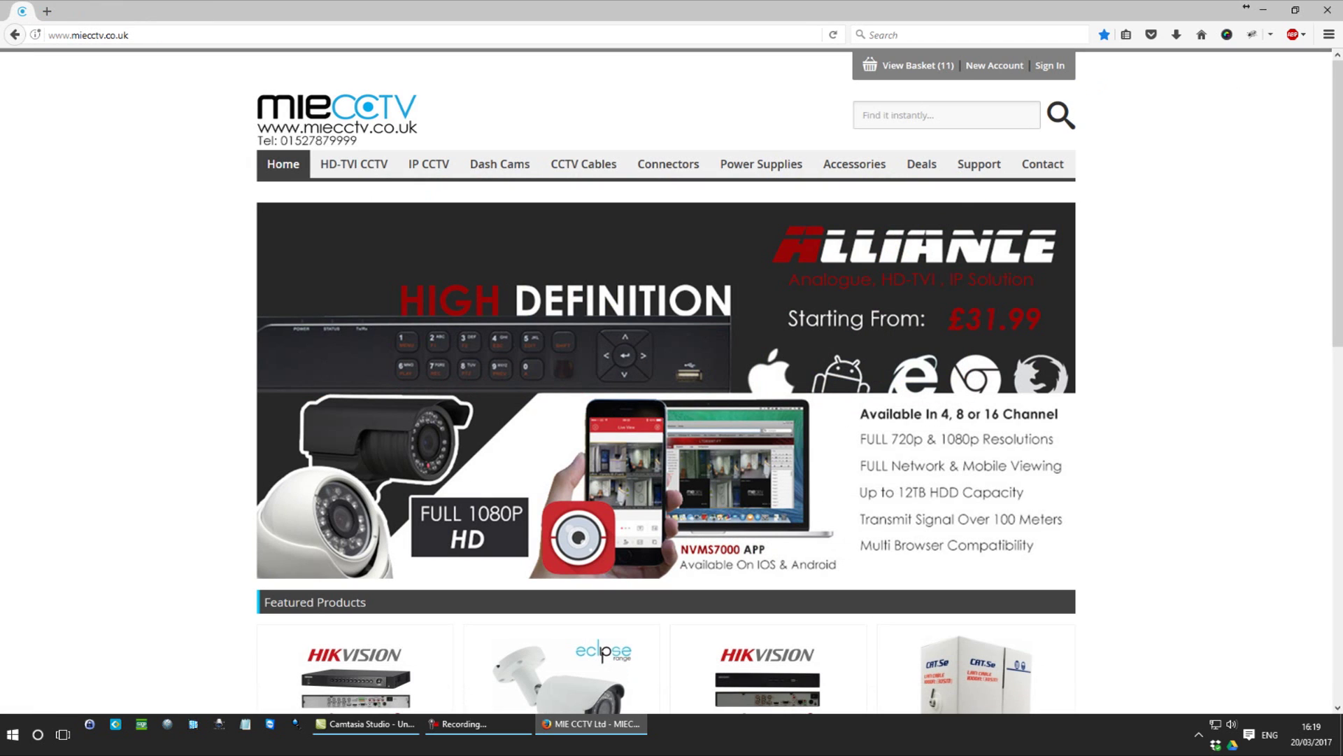
Enable the Menu Bar, then view and close the About Firefox version dialog
right_click(394, 5)
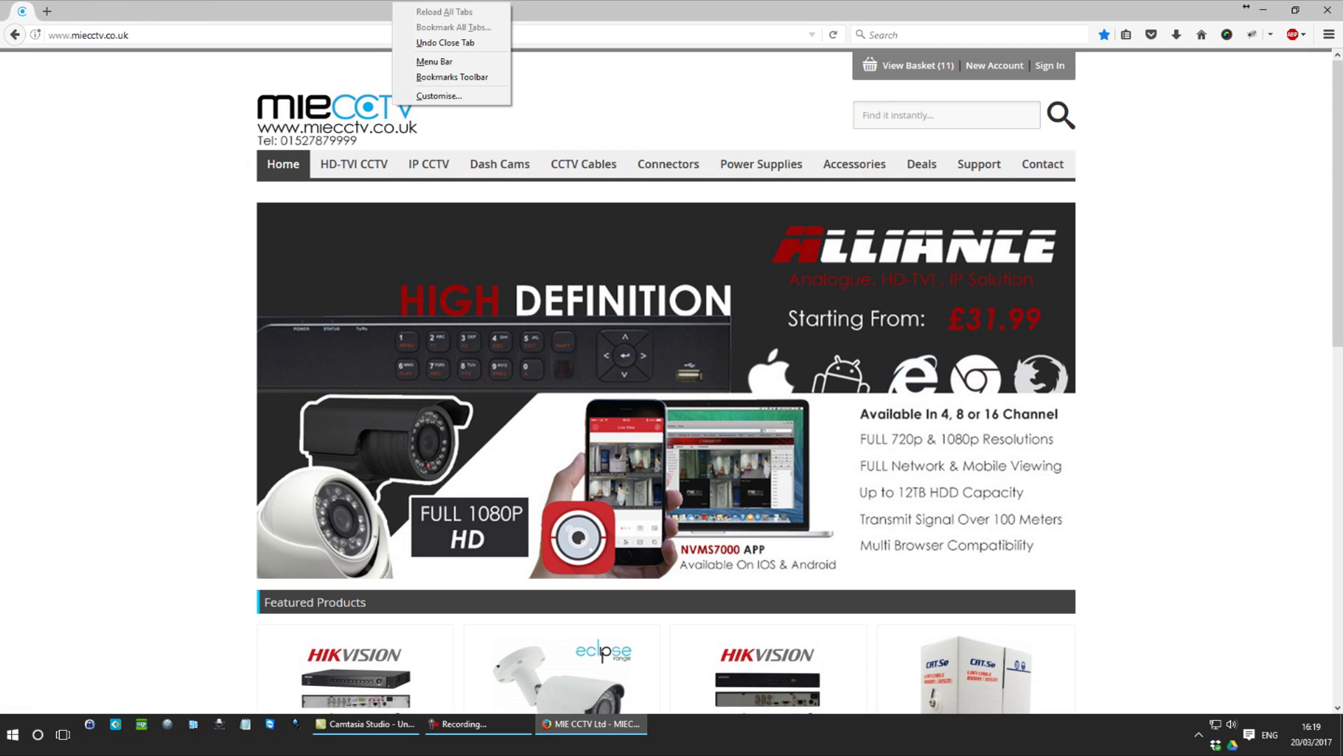
left_click(435, 61)
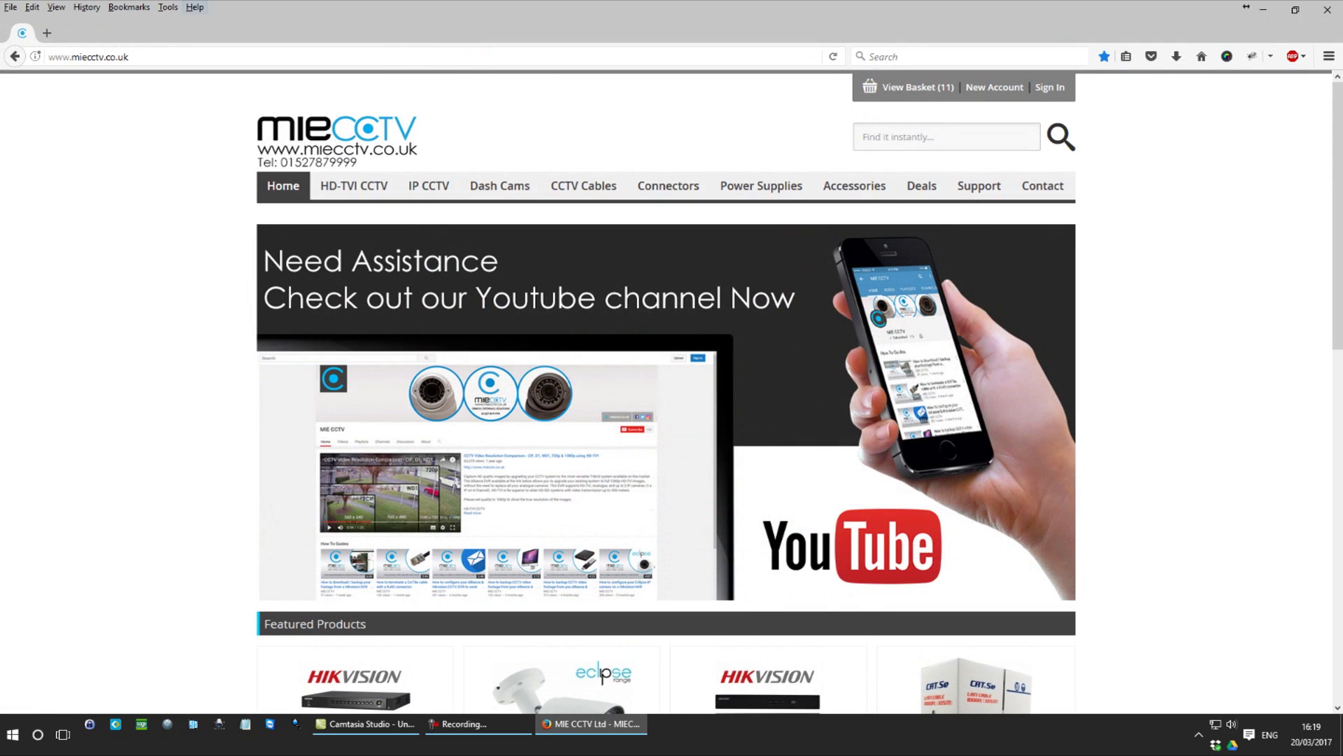
left_click(194, 8)
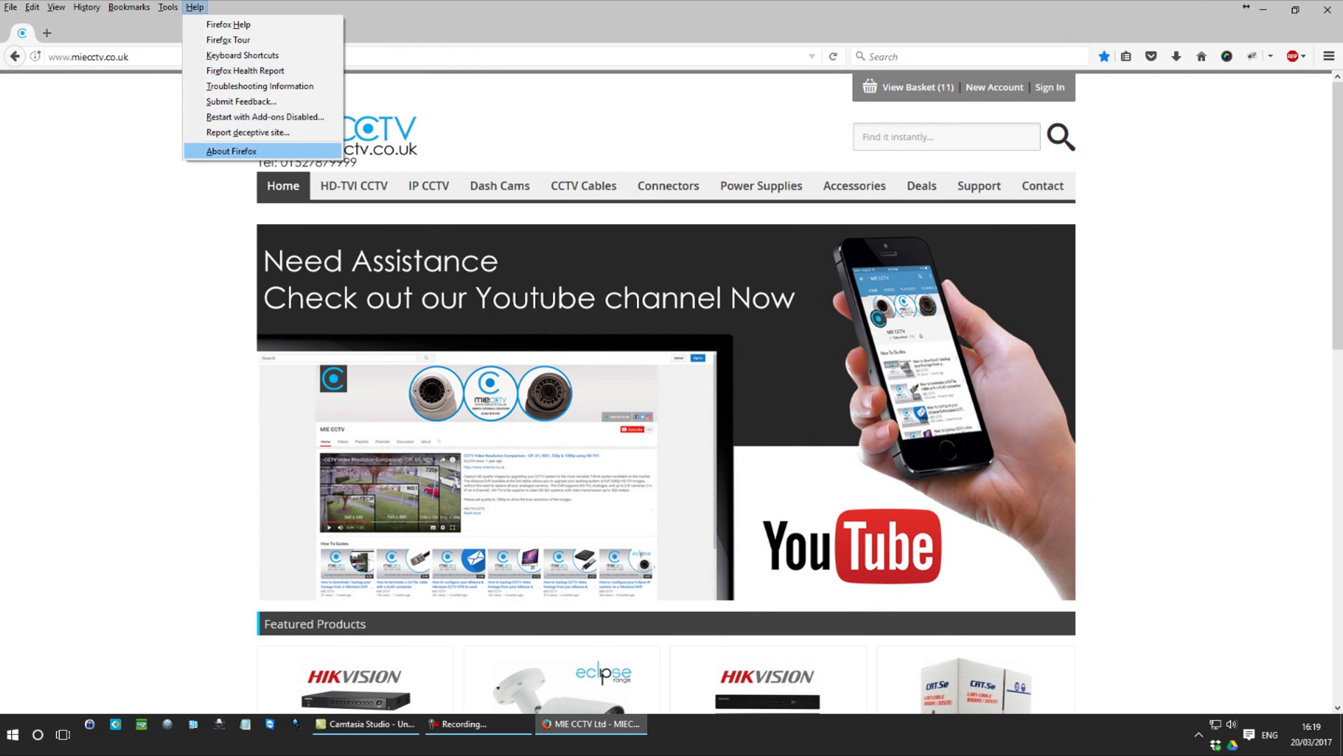
key("Return")
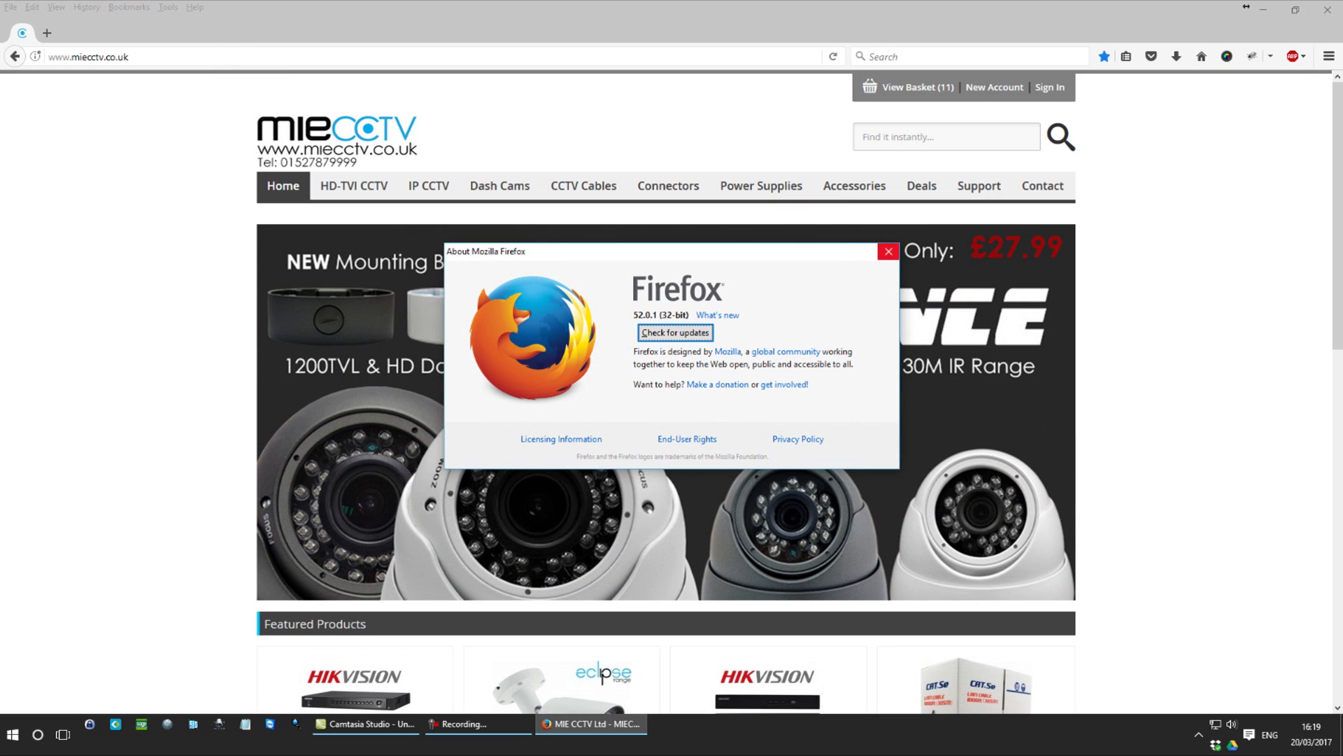
left_click(888, 252)
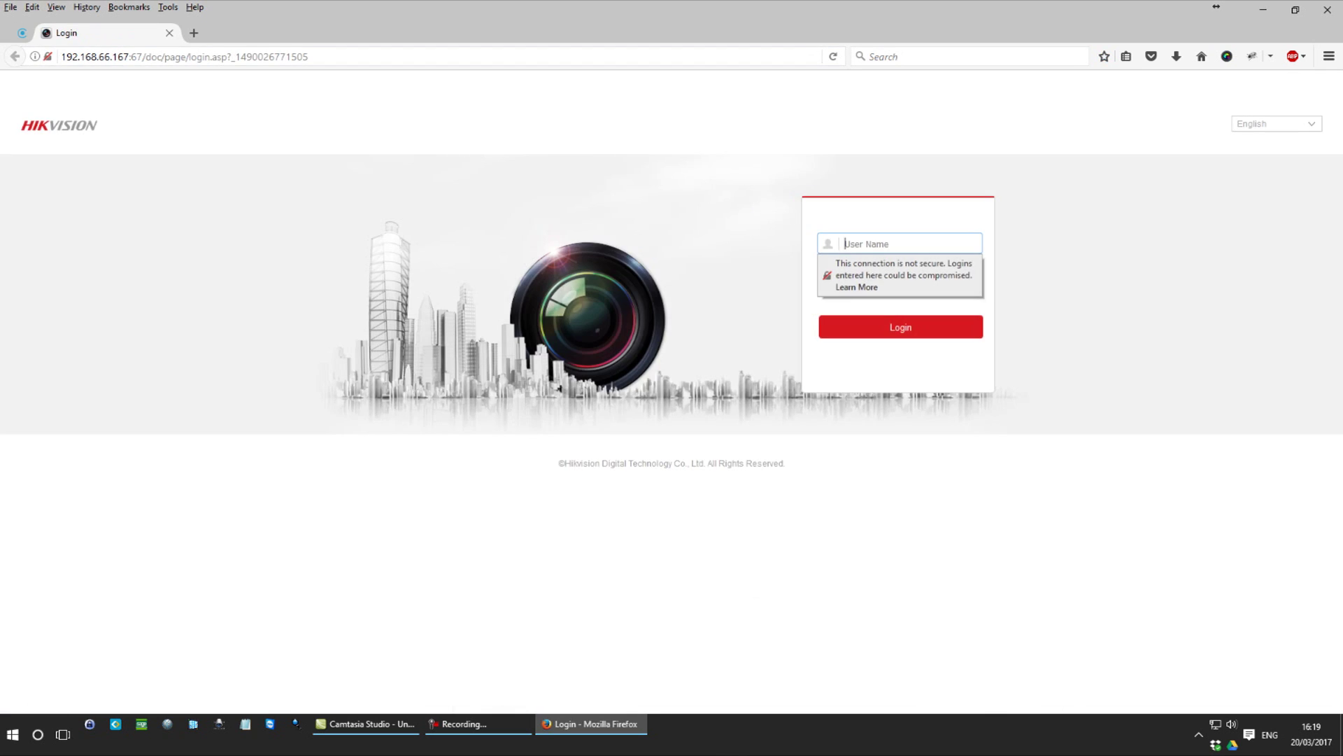
type("admin")
Enter the admin credentials on the Hikvision login page and submit them
key("Tab")
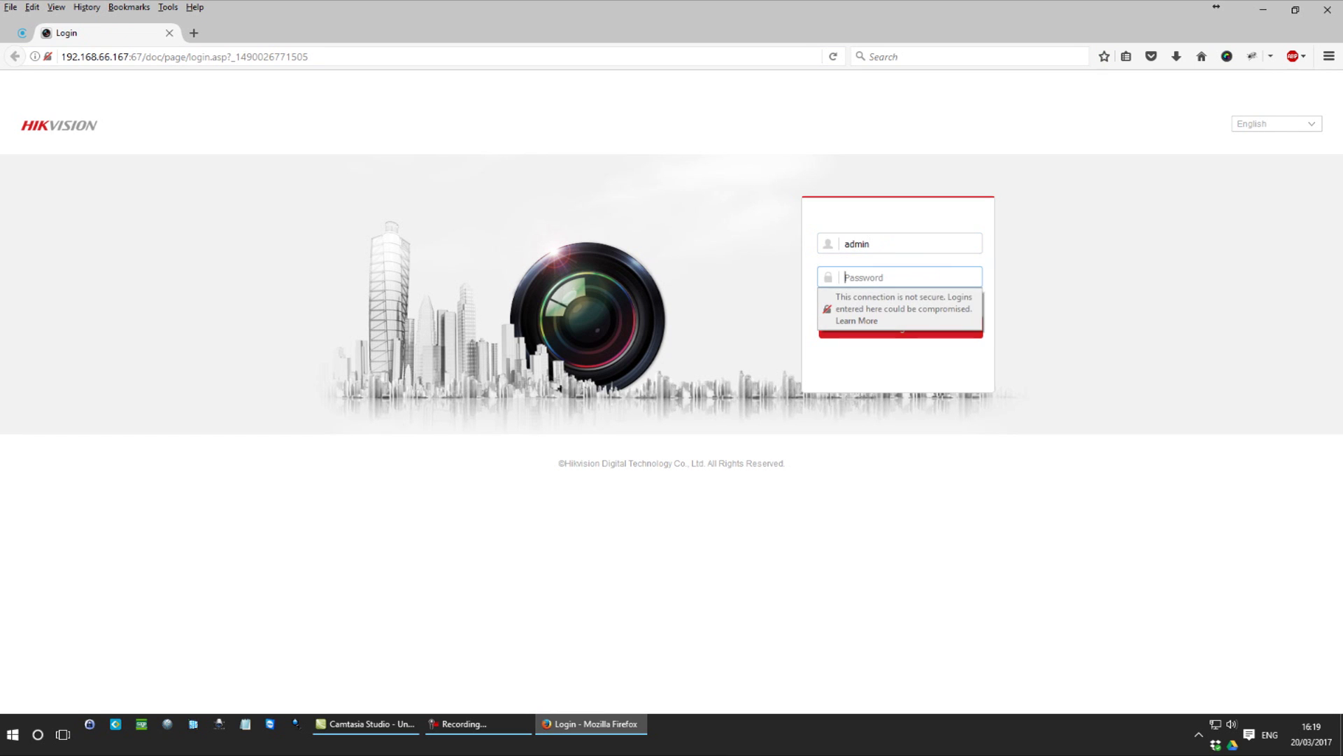
type("•••••••••••")
key("Return")
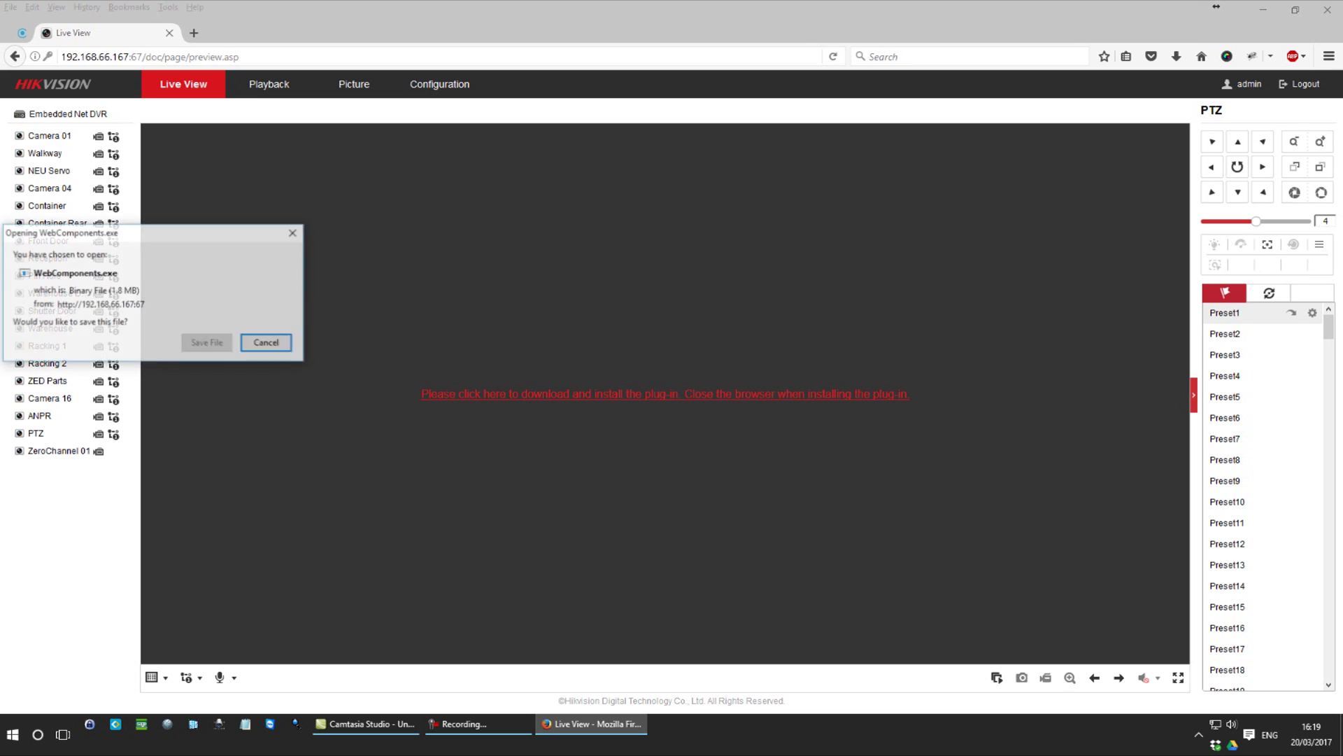
Save and run WebComponents.exe to install the plug-in, then load about:config
left_click(207, 343)
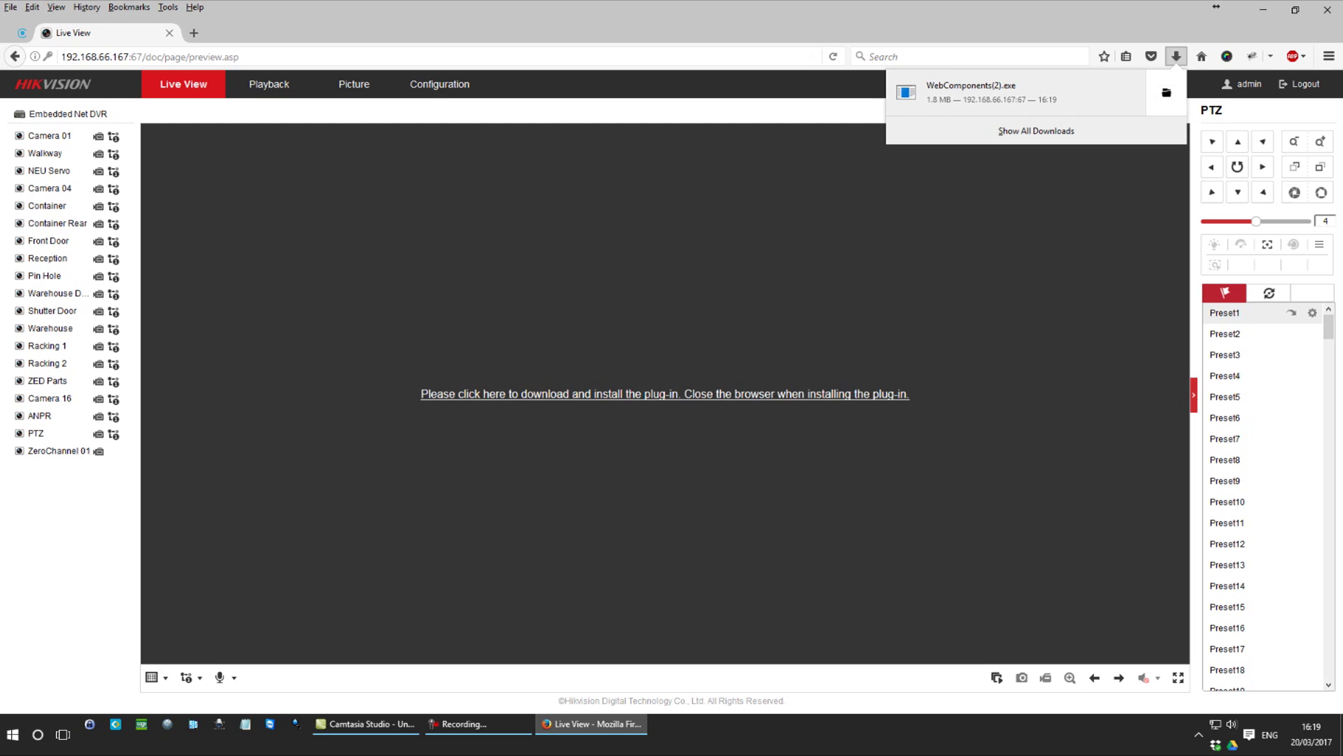
left_click(971, 93)
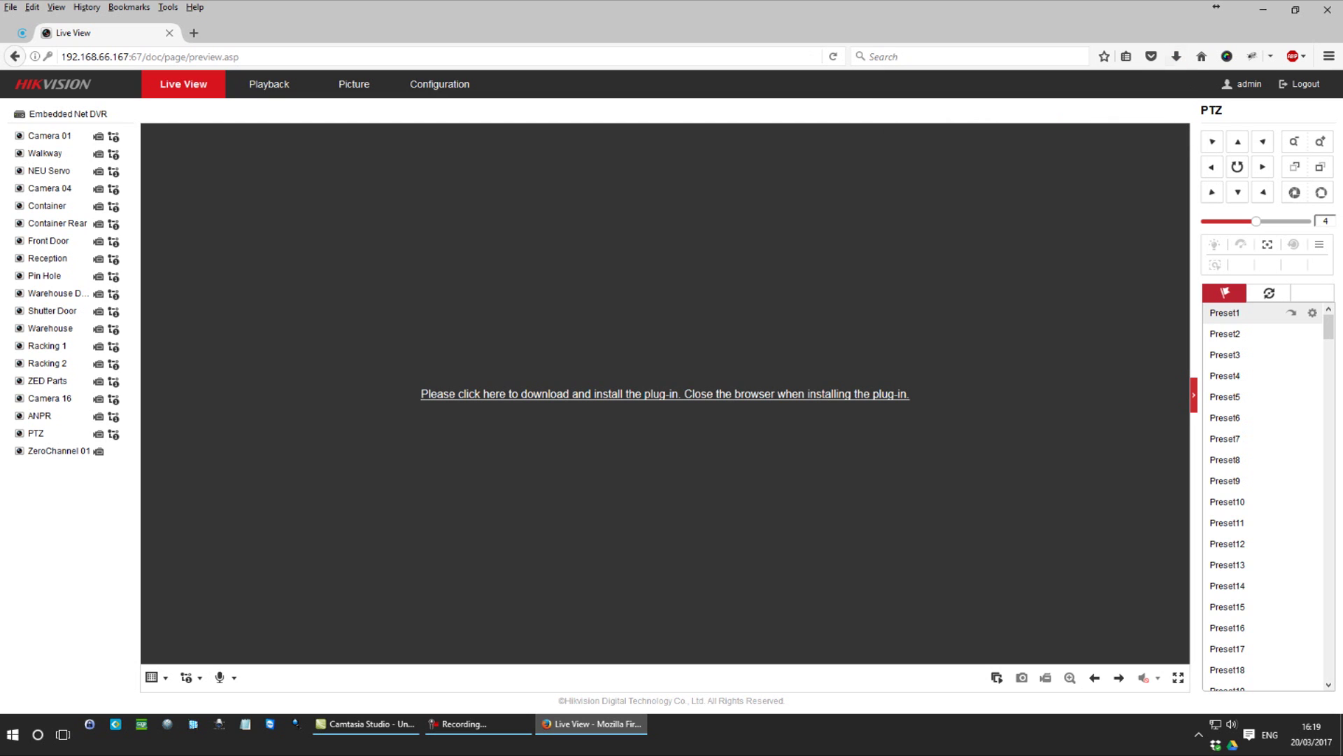
left_click(718, 377)
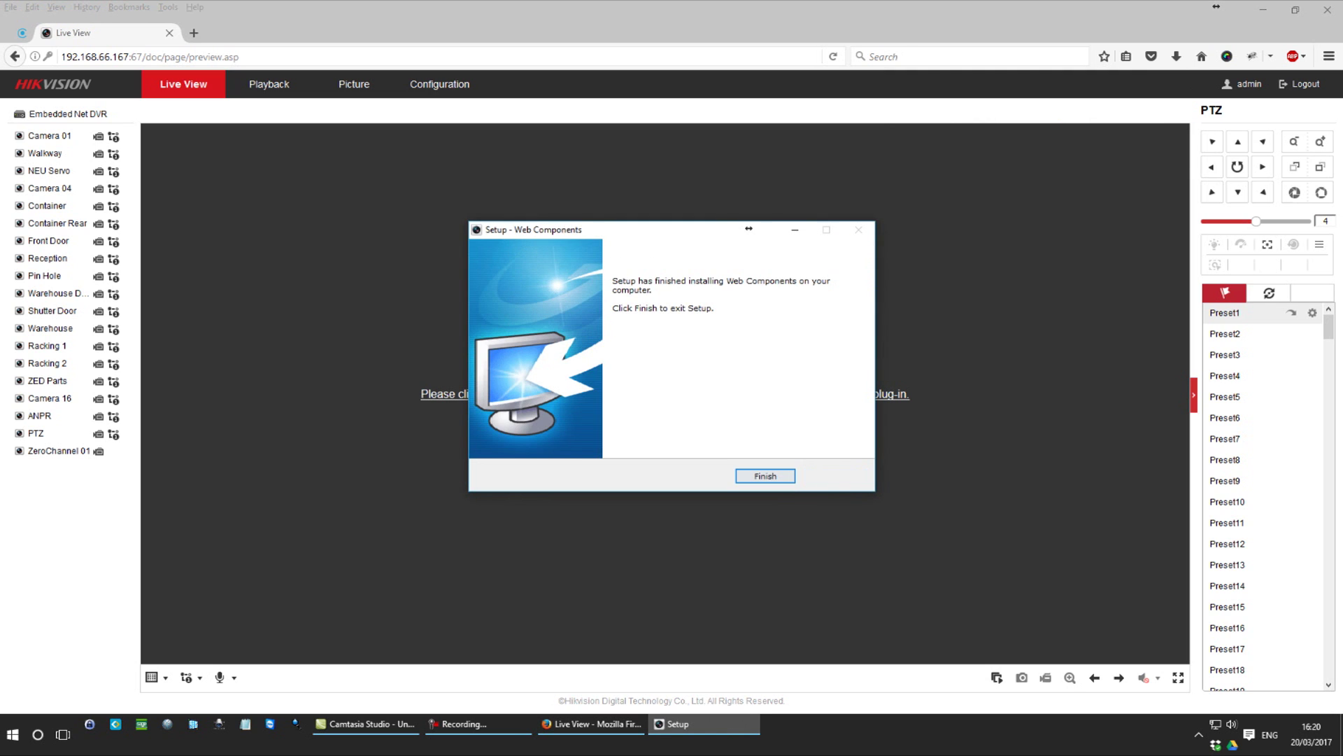
key("Return")
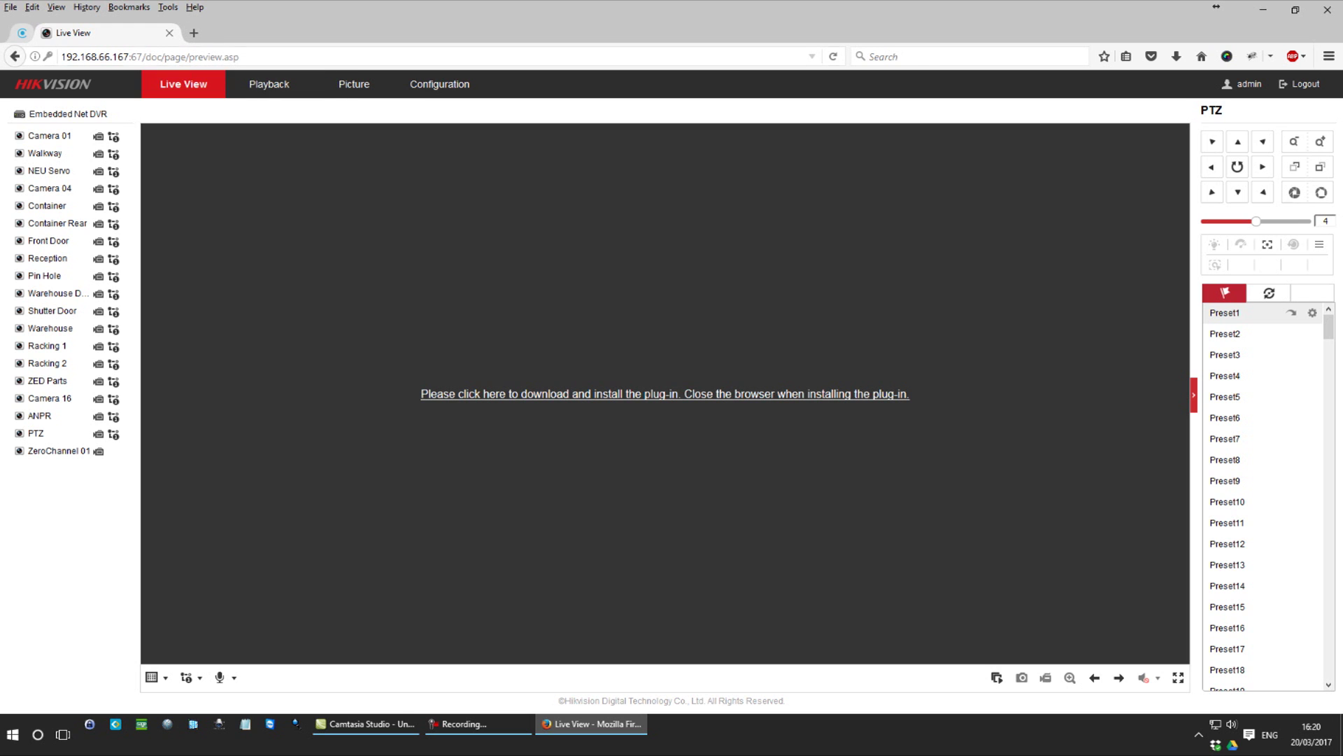
type("about:config")
key("Return")
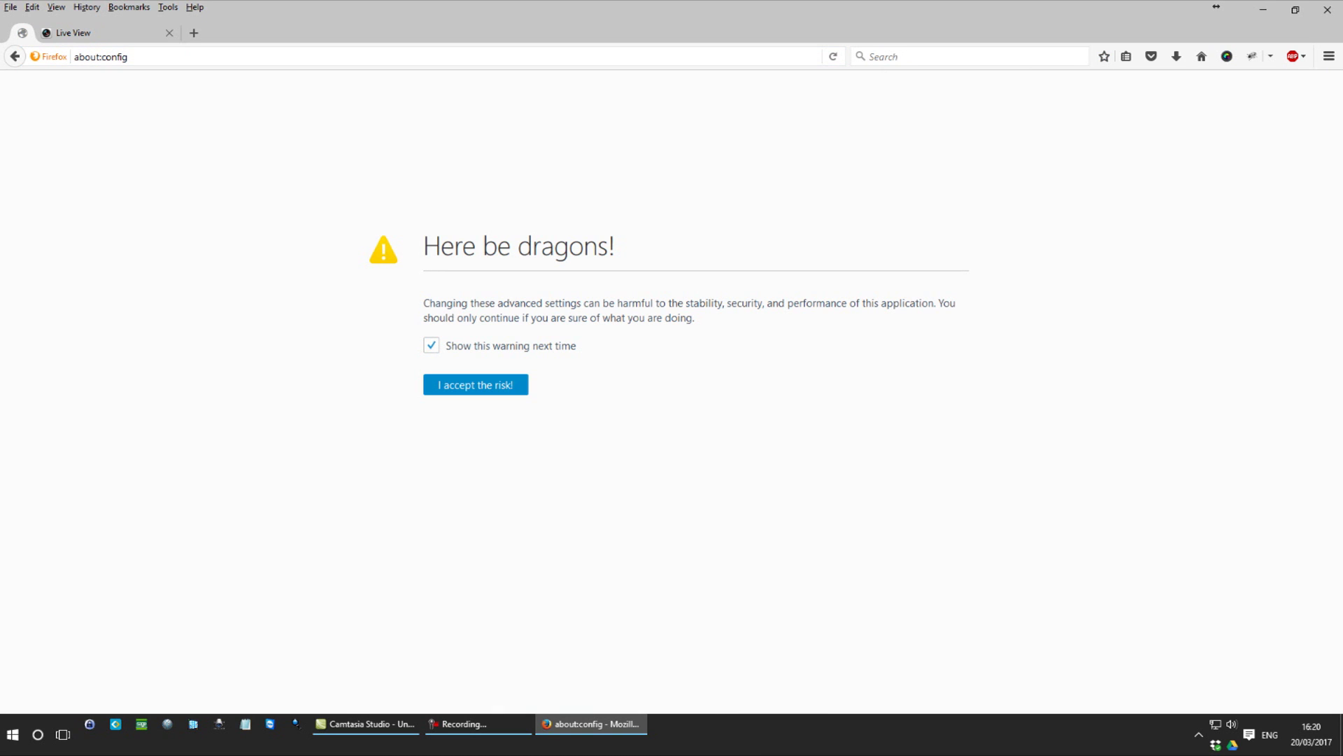
Accept the about:config warning and create boolean plugin.load_flash_only set to false
left_click(476, 384)
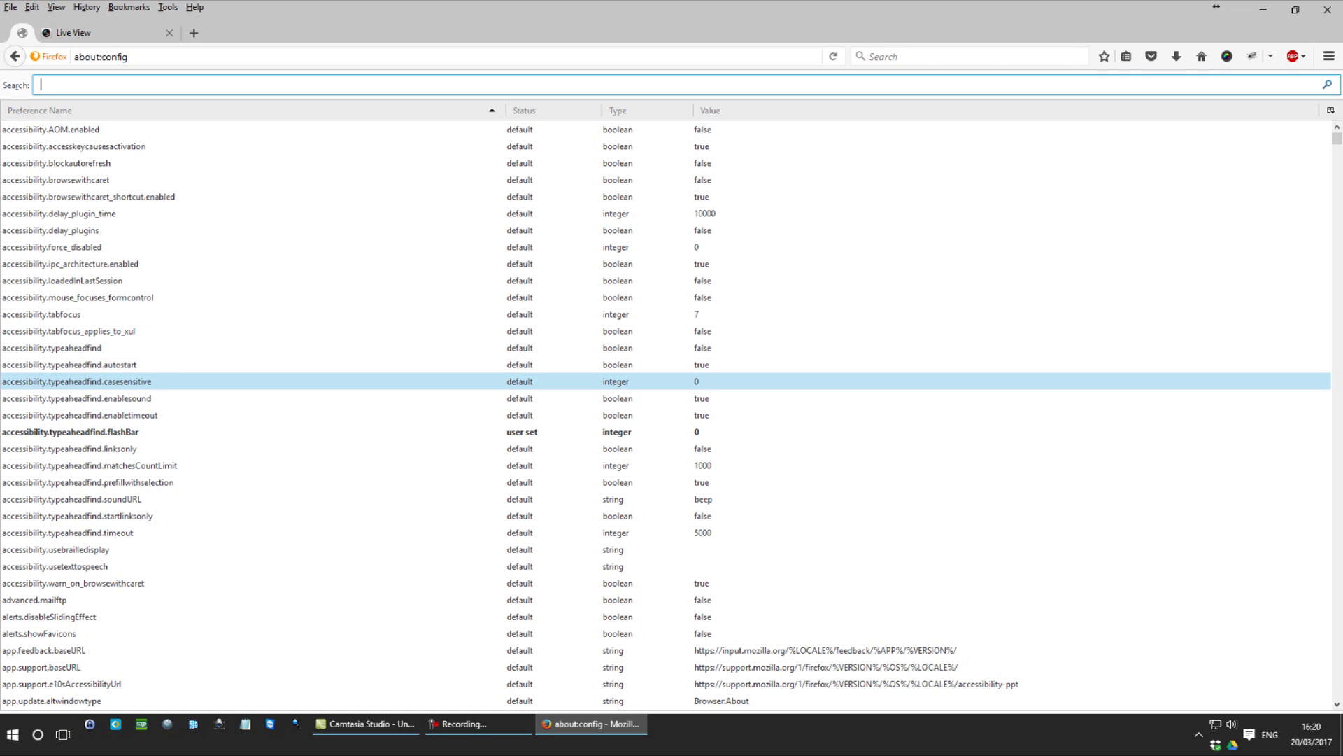
right_click(1014, 264)
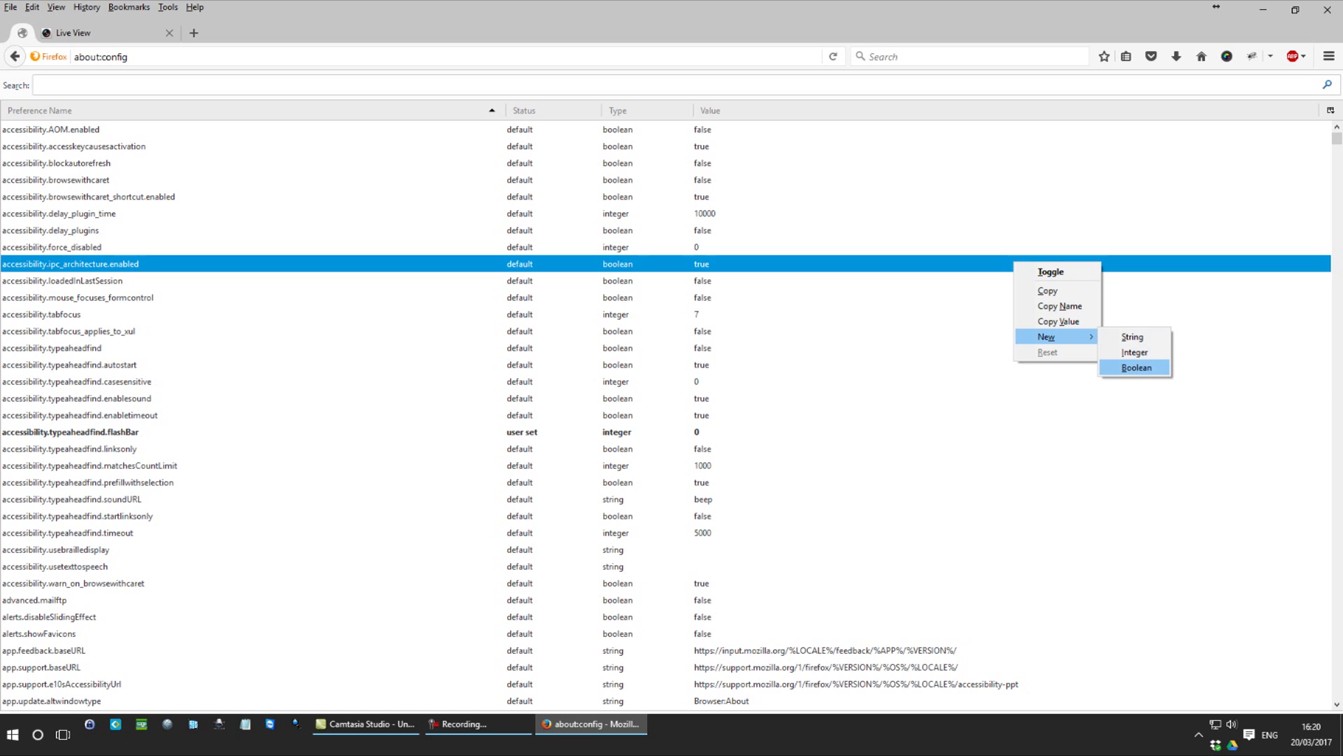
left_click(1137, 367)
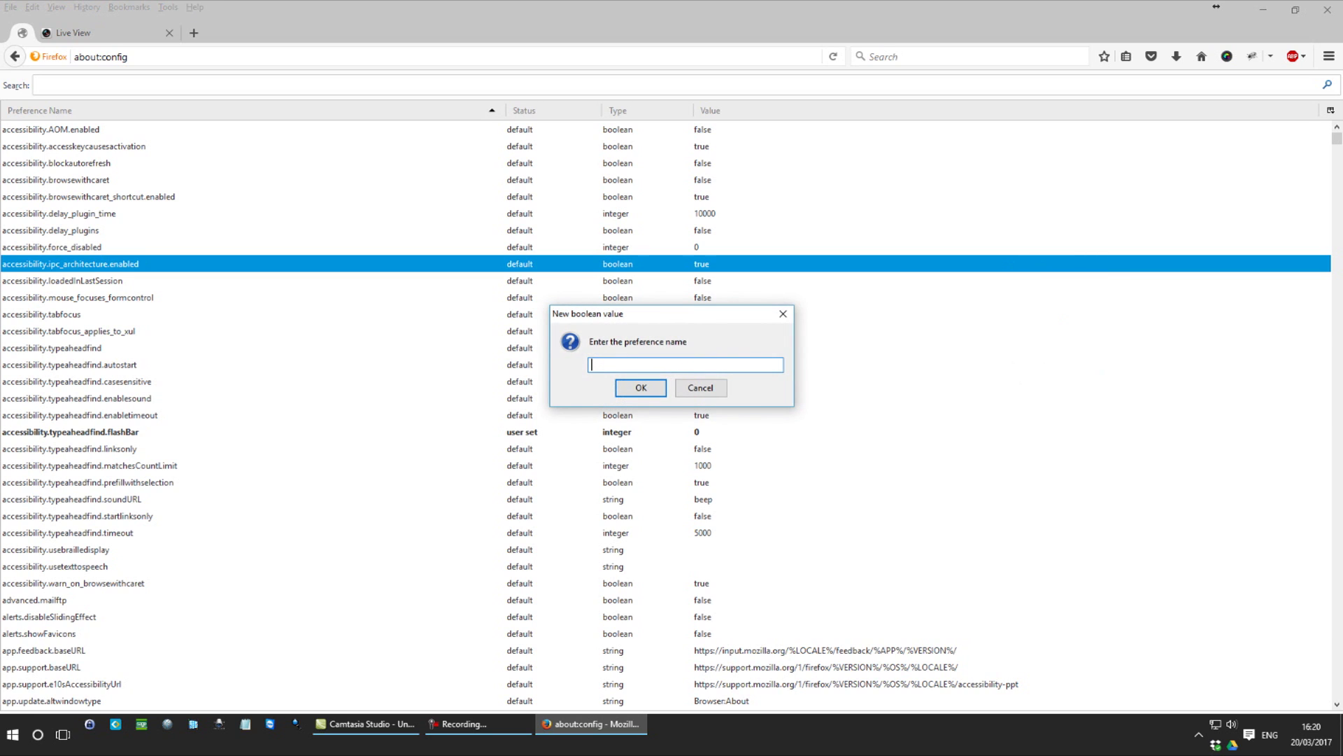
type("pl")
type("ugin.l")
type("oad_")
type("flash")
type("_only")
key("Return")
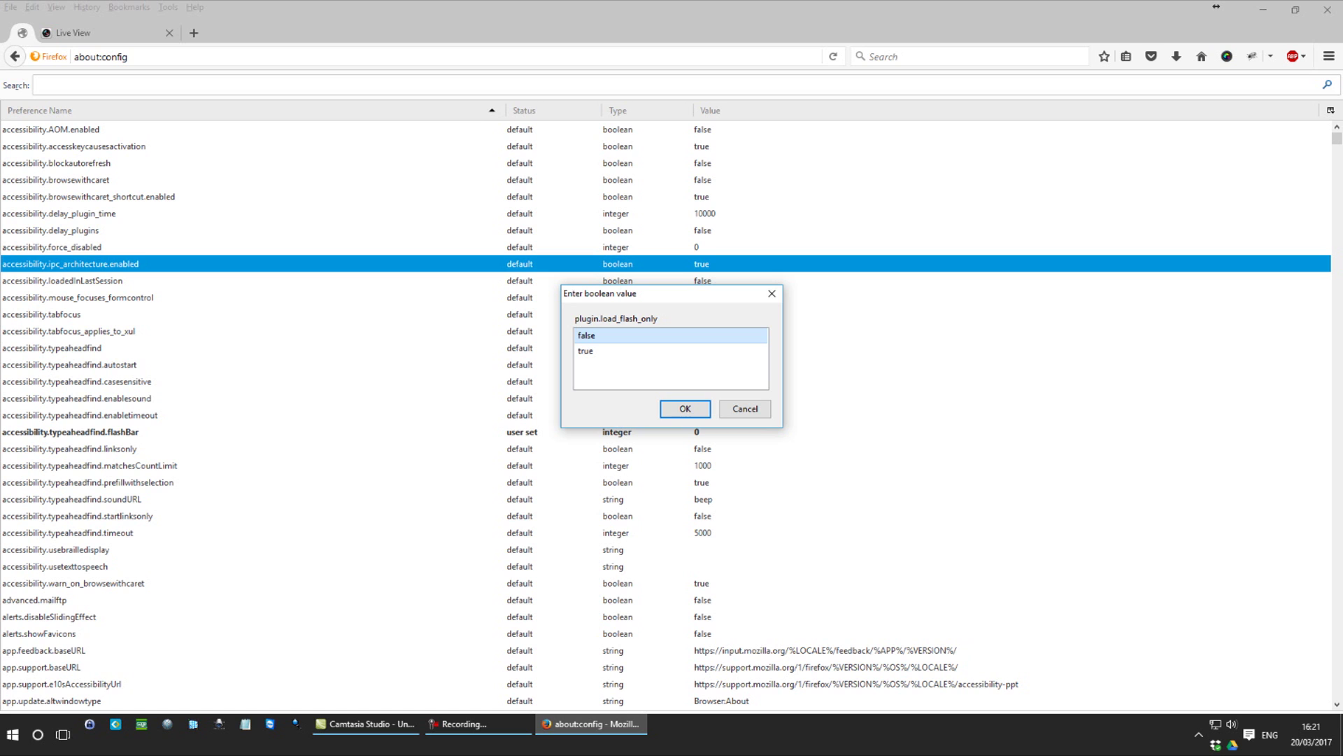
key("Return")
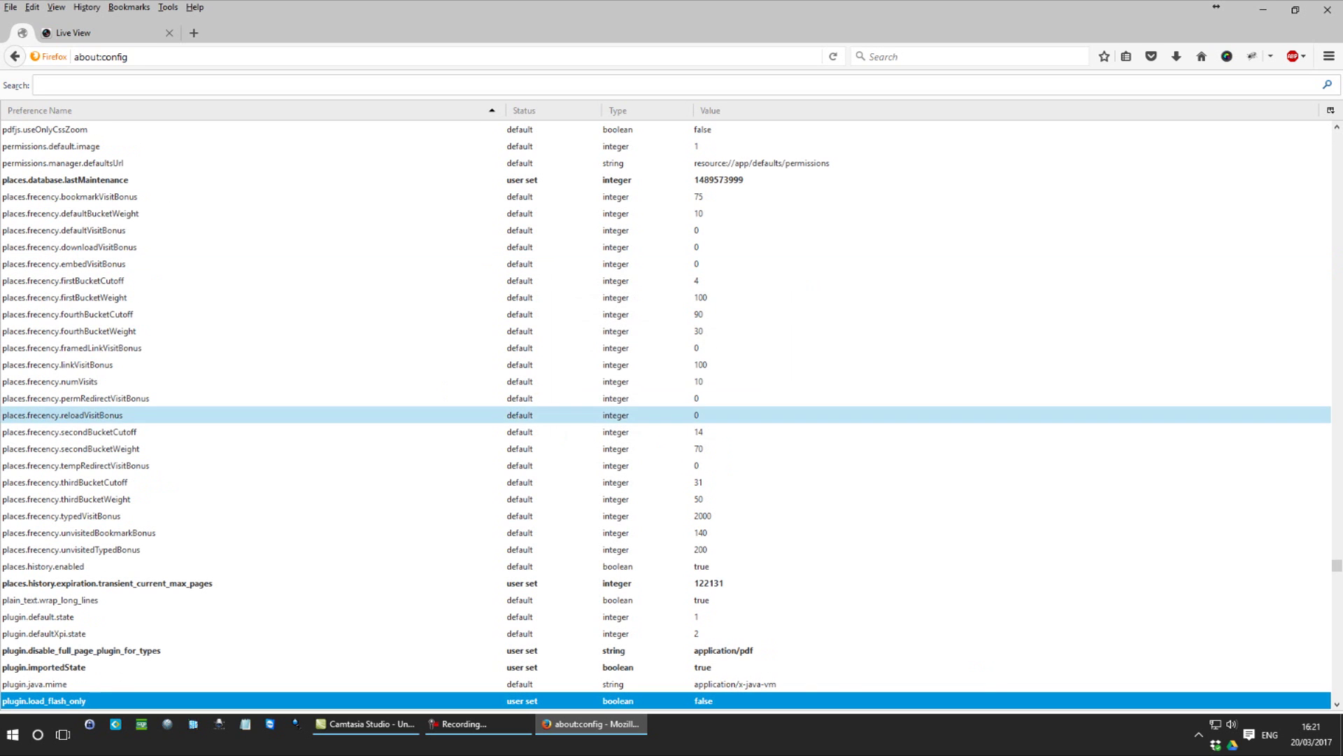
scroll(666, 417, "down", 1)
scroll(667, 417, "down", 1)
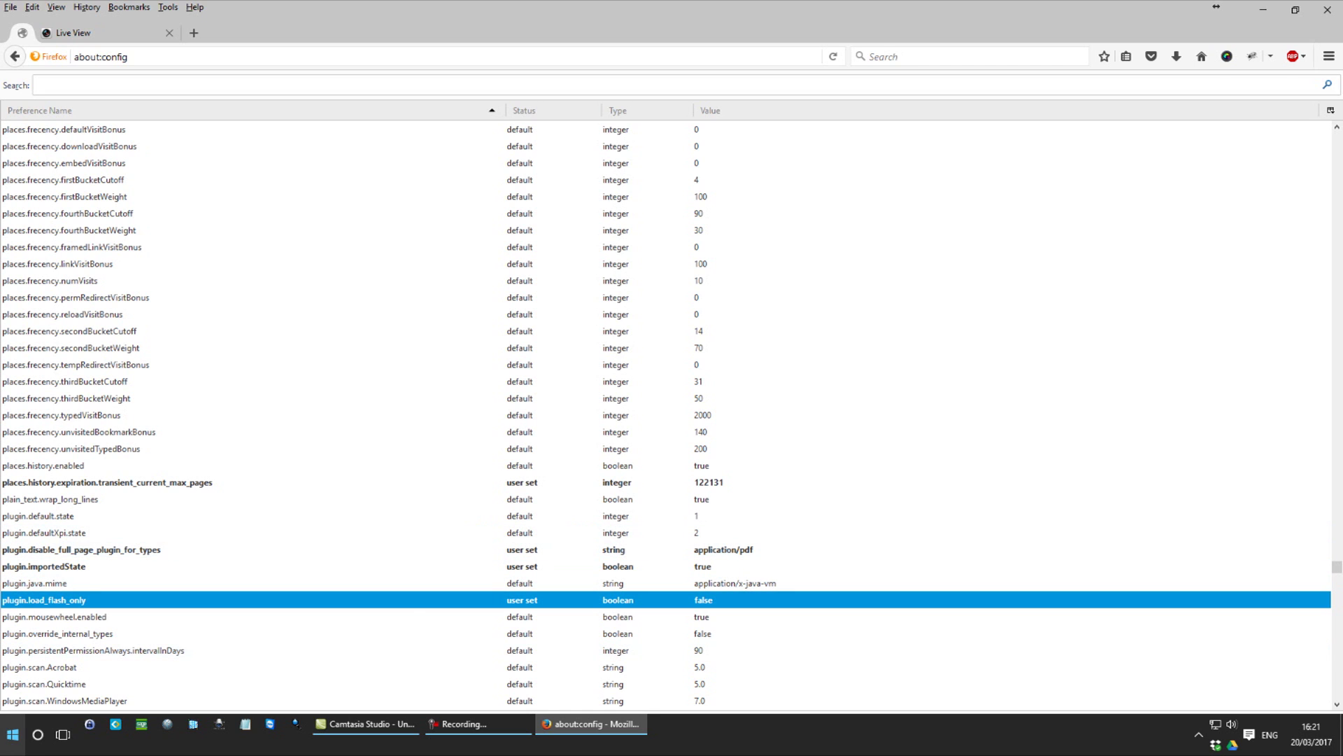
key("super")
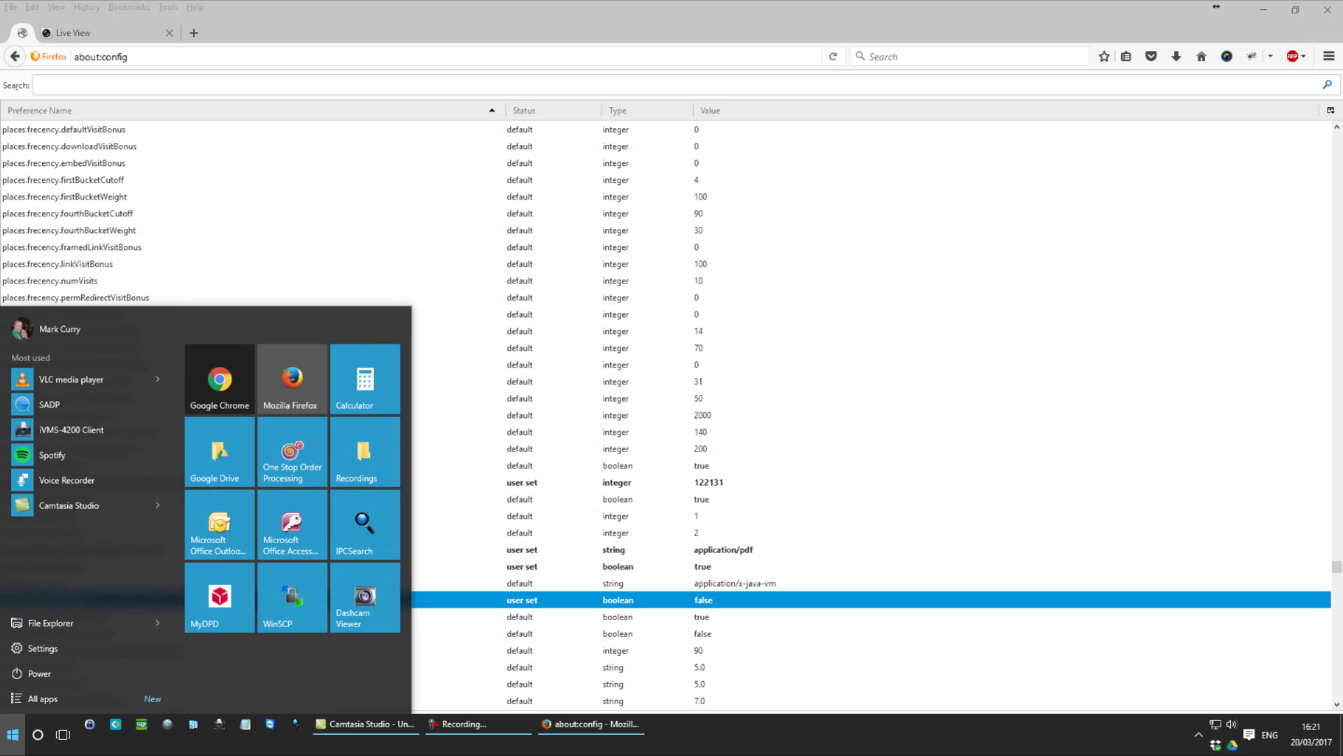
type("%app")
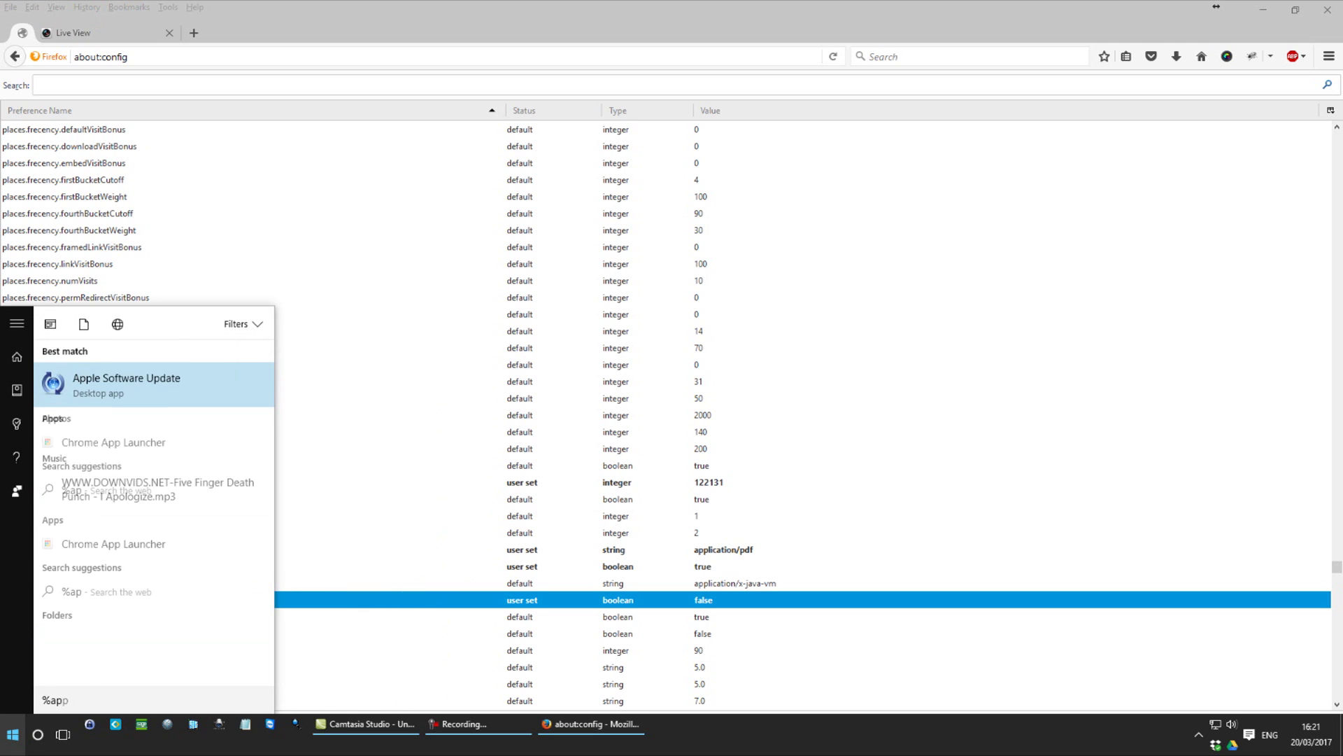
type("data")
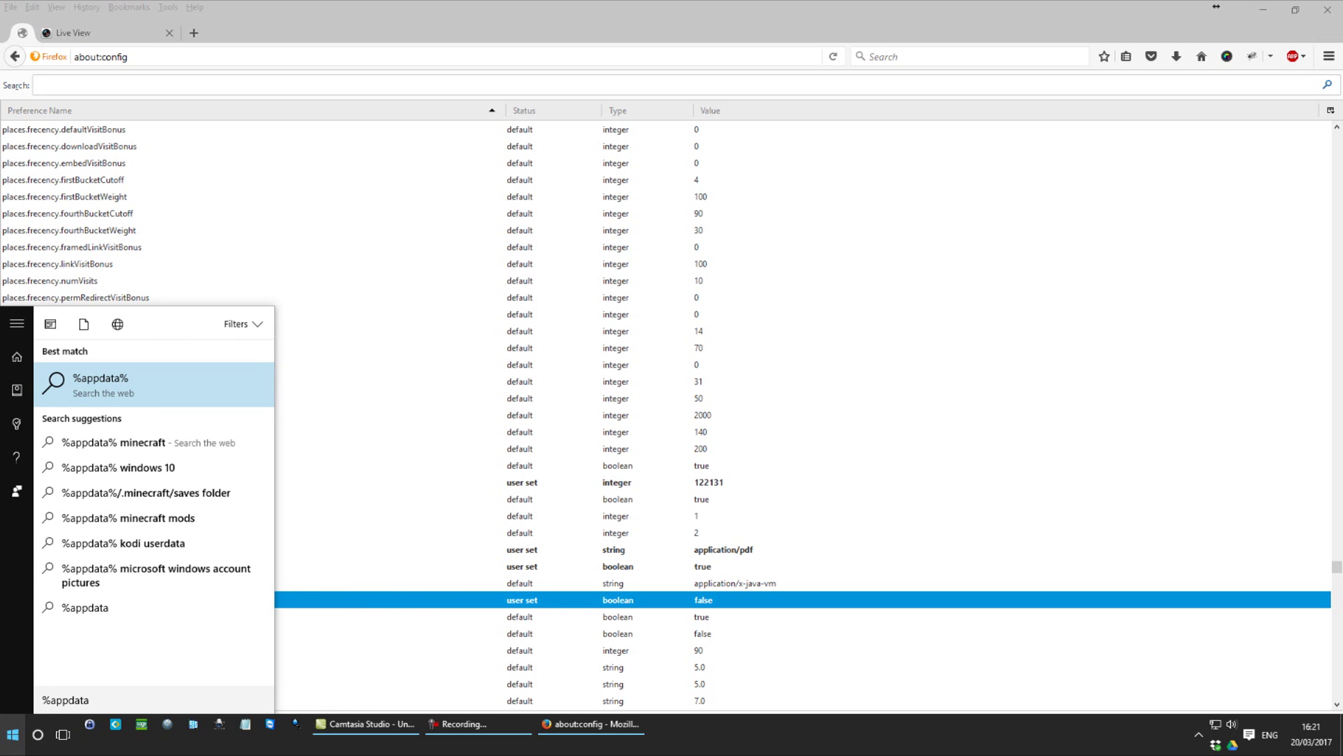
type("%")
Browse %appdata% to Mozilla\Firefox\Profiles\o6tkgyyi.default and select prefs.js
key("Return")
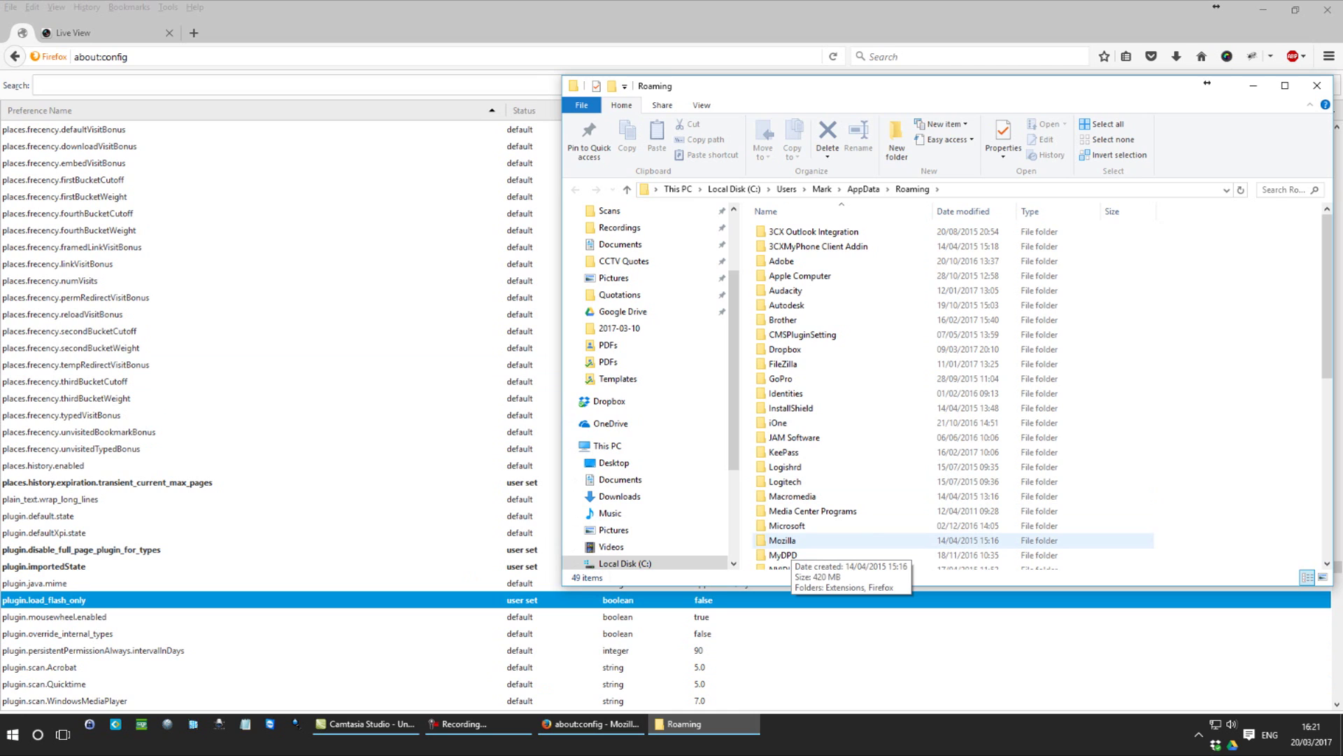
double_click(789, 541)
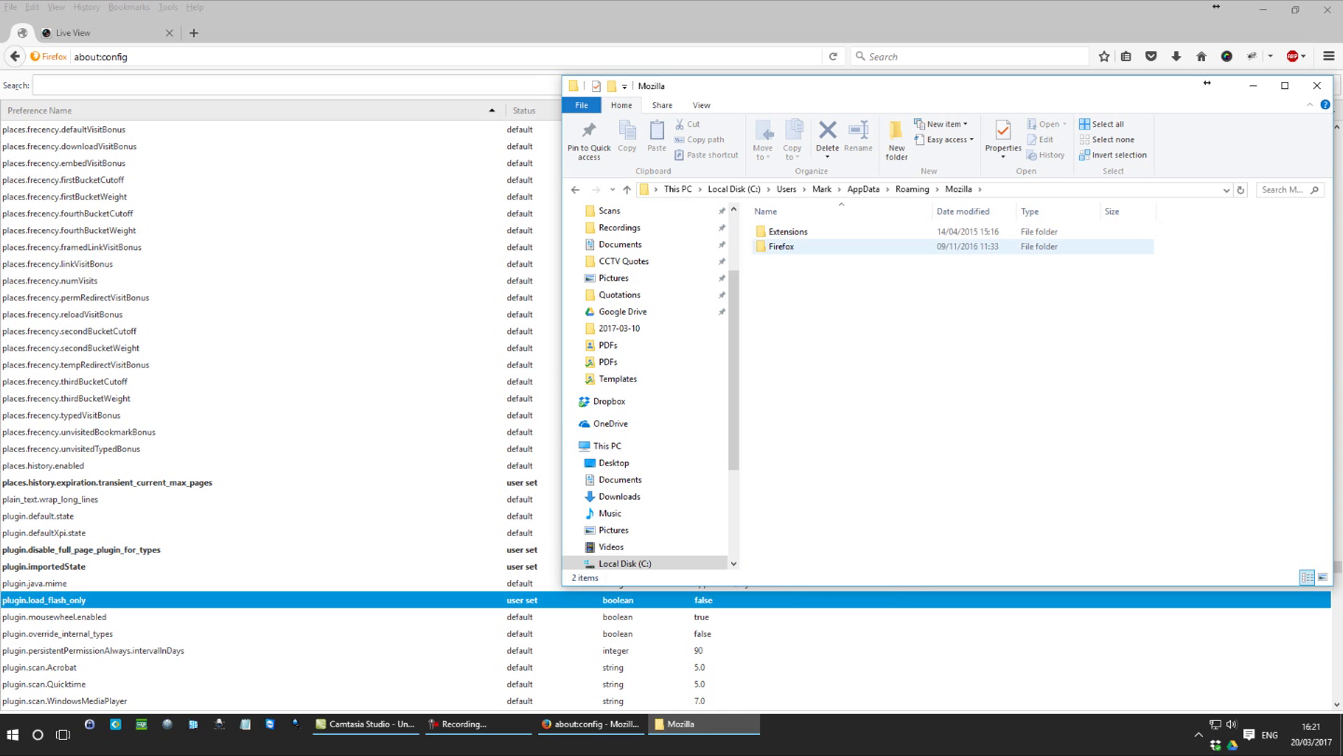
double_click(797, 247)
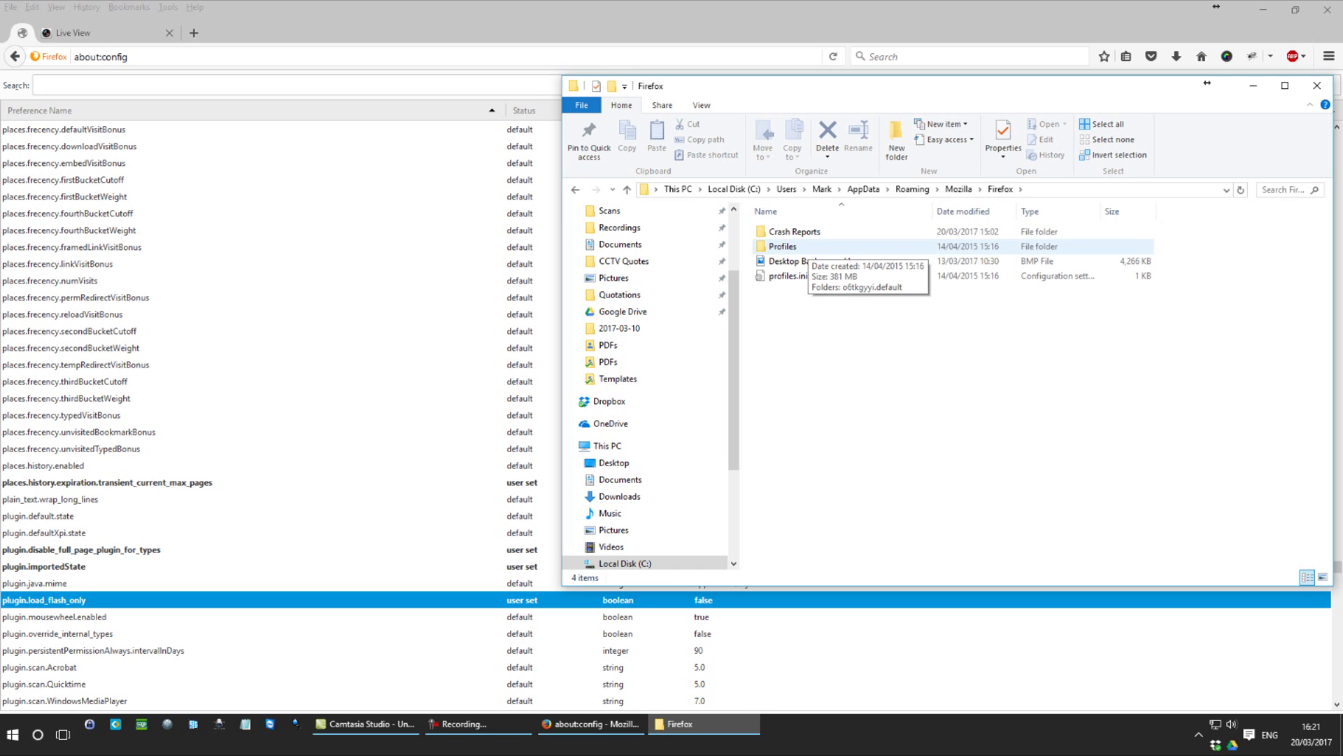
double_click(798, 245)
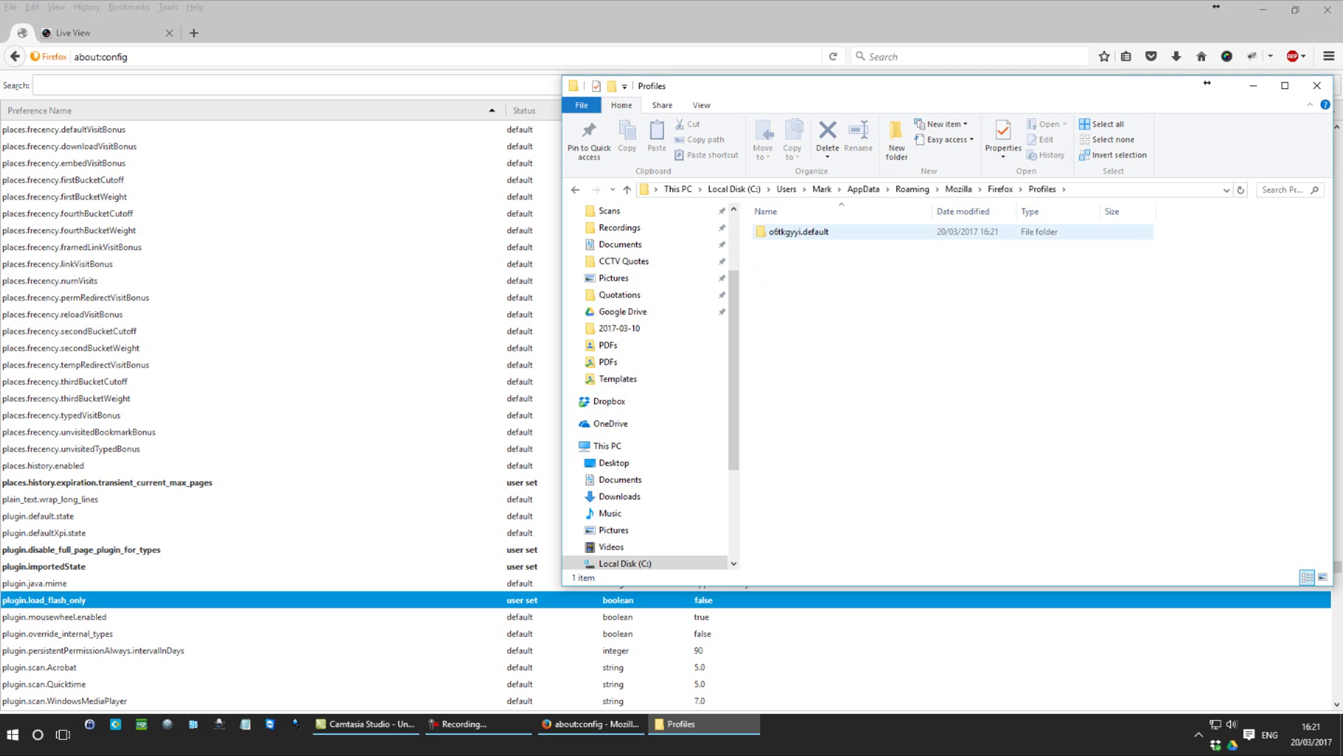
double_click(797, 232)
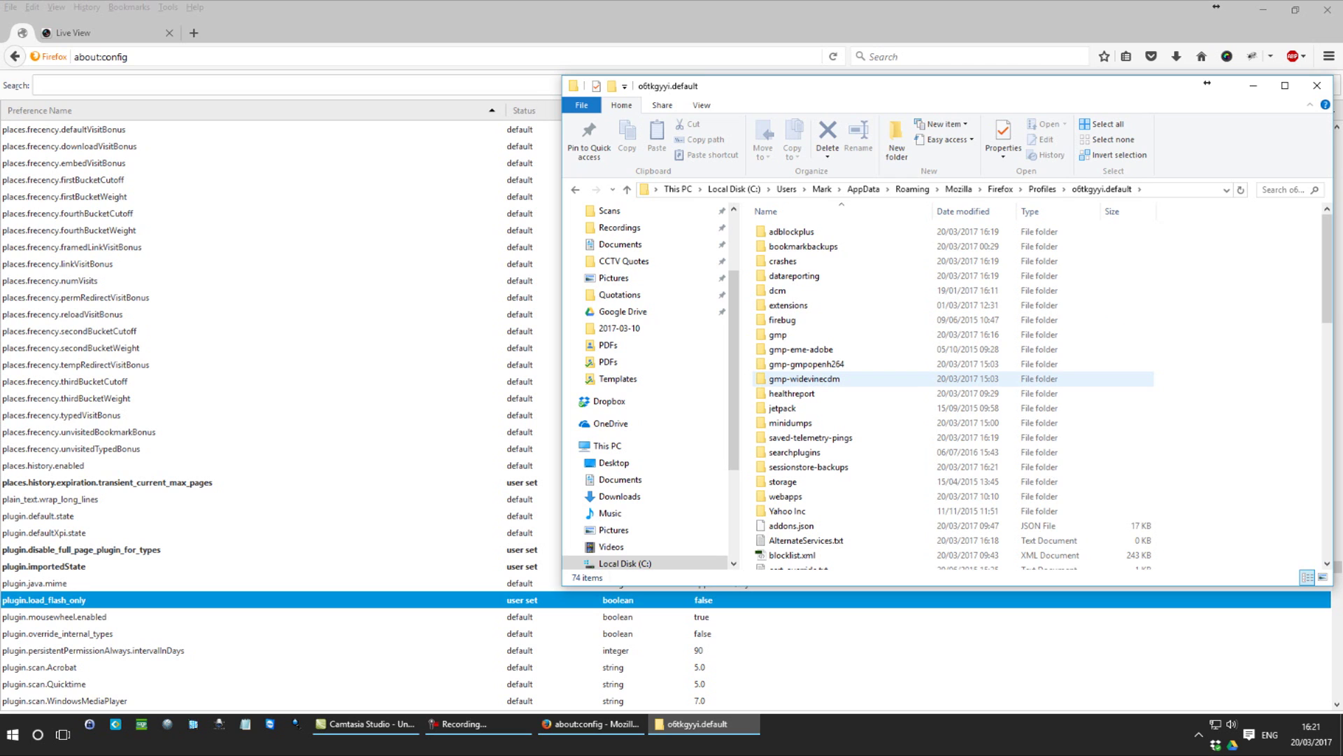
left_click(805, 377)
type("prefs")
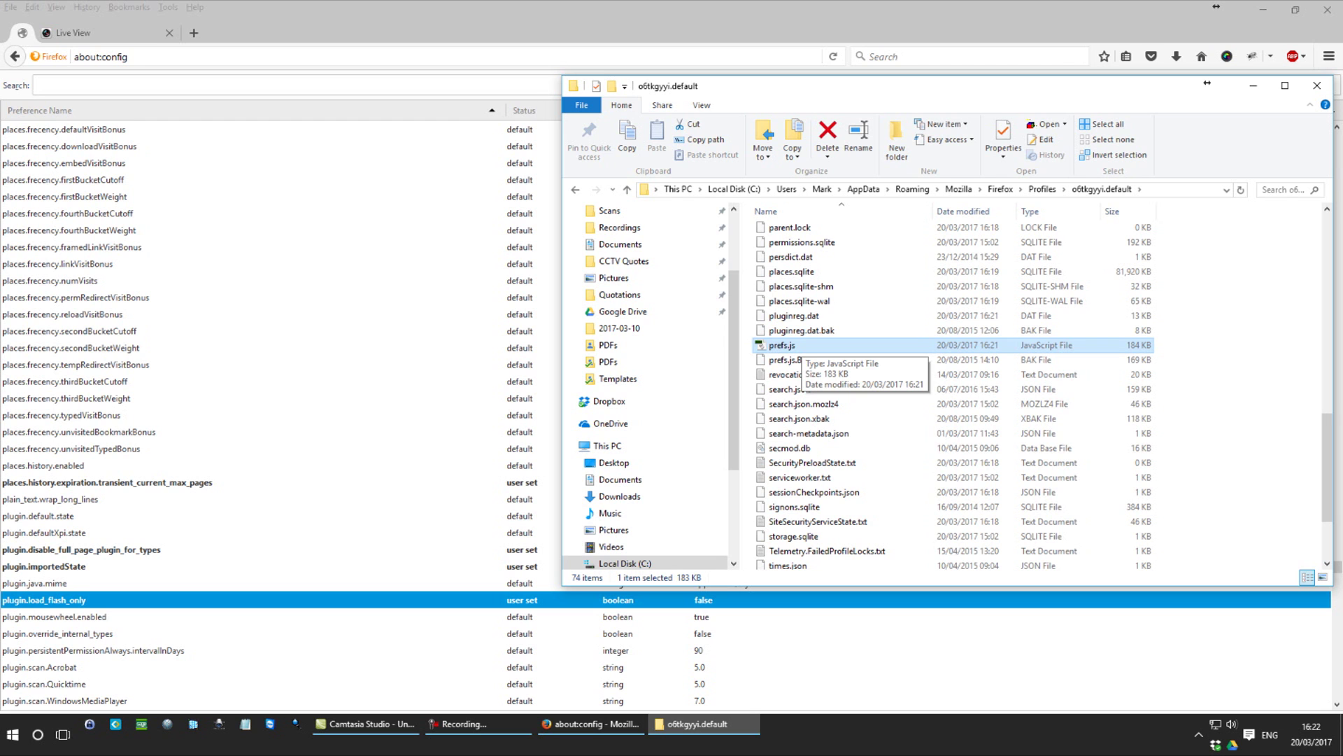
Open prefs.js in Notepad and add user_pref("plugin.load_flash_only", false); below the flashBar line
right_click(800, 350)
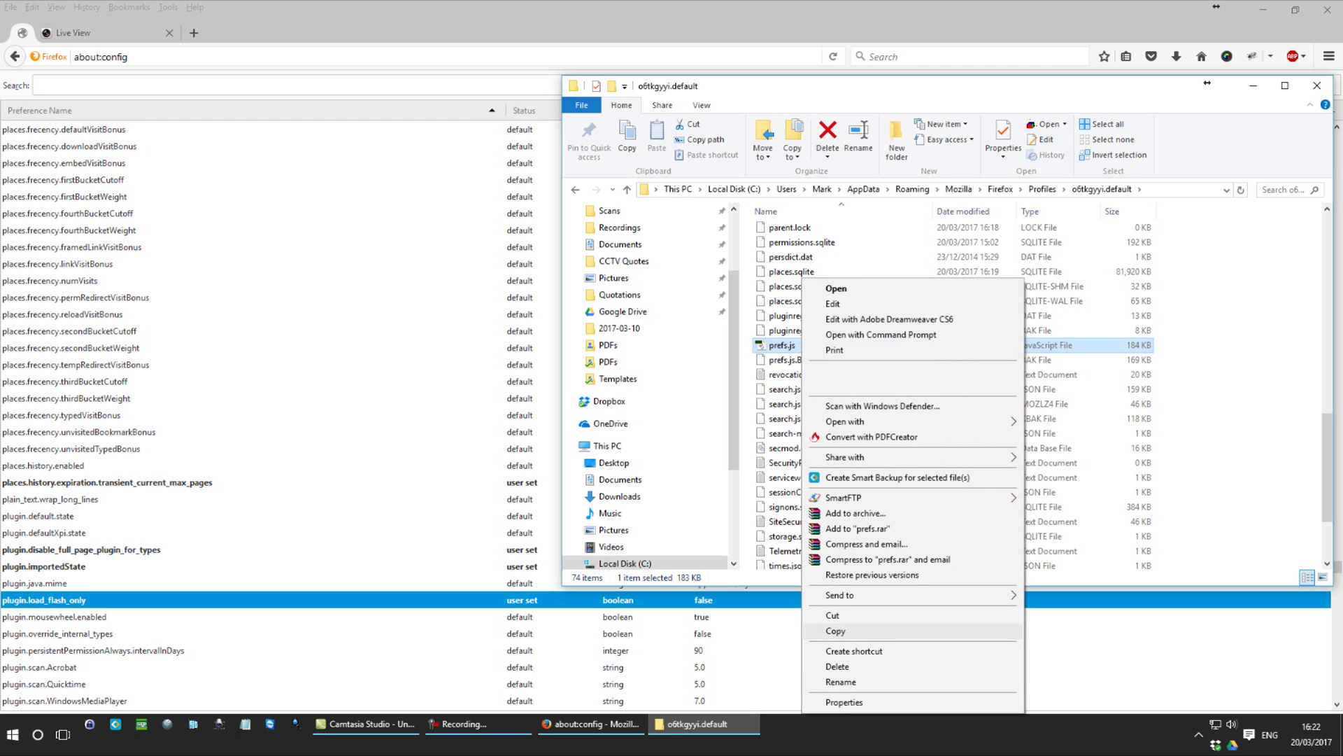
left_click(835, 303)
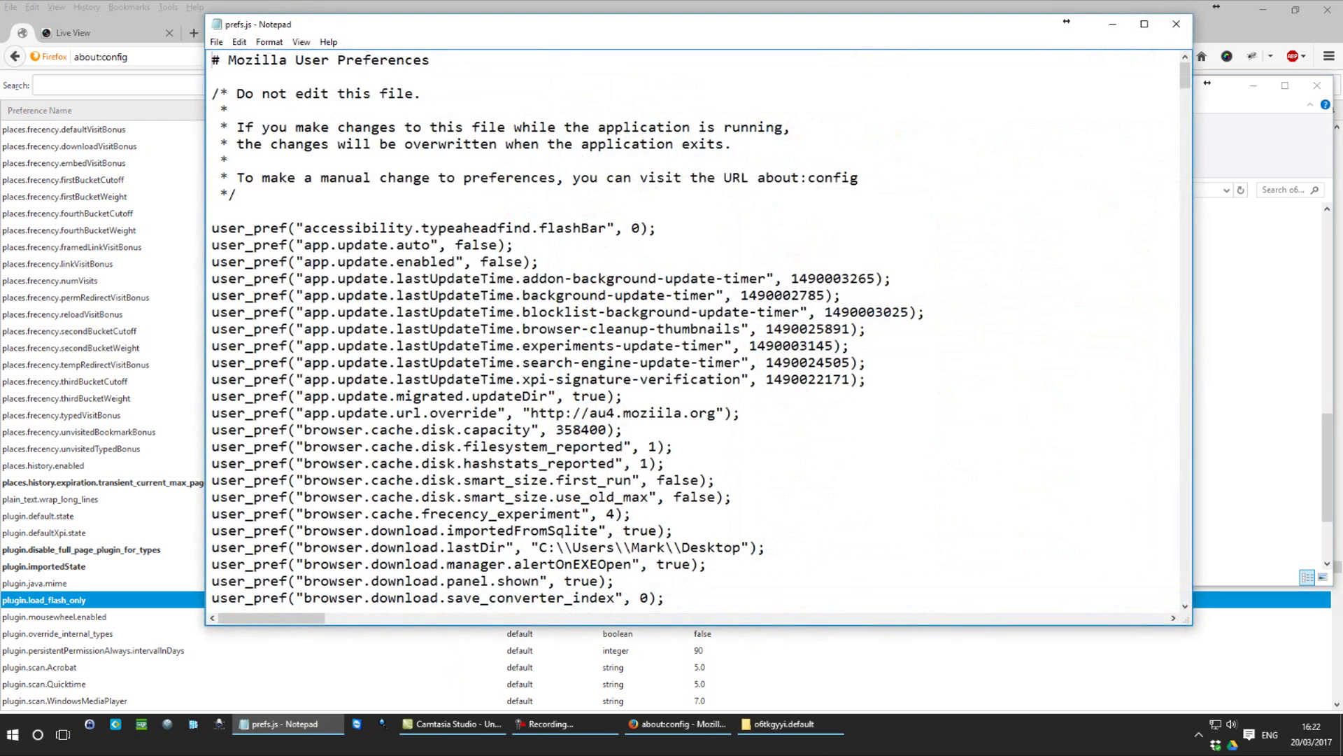
left_click(658, 228)
key("Return")
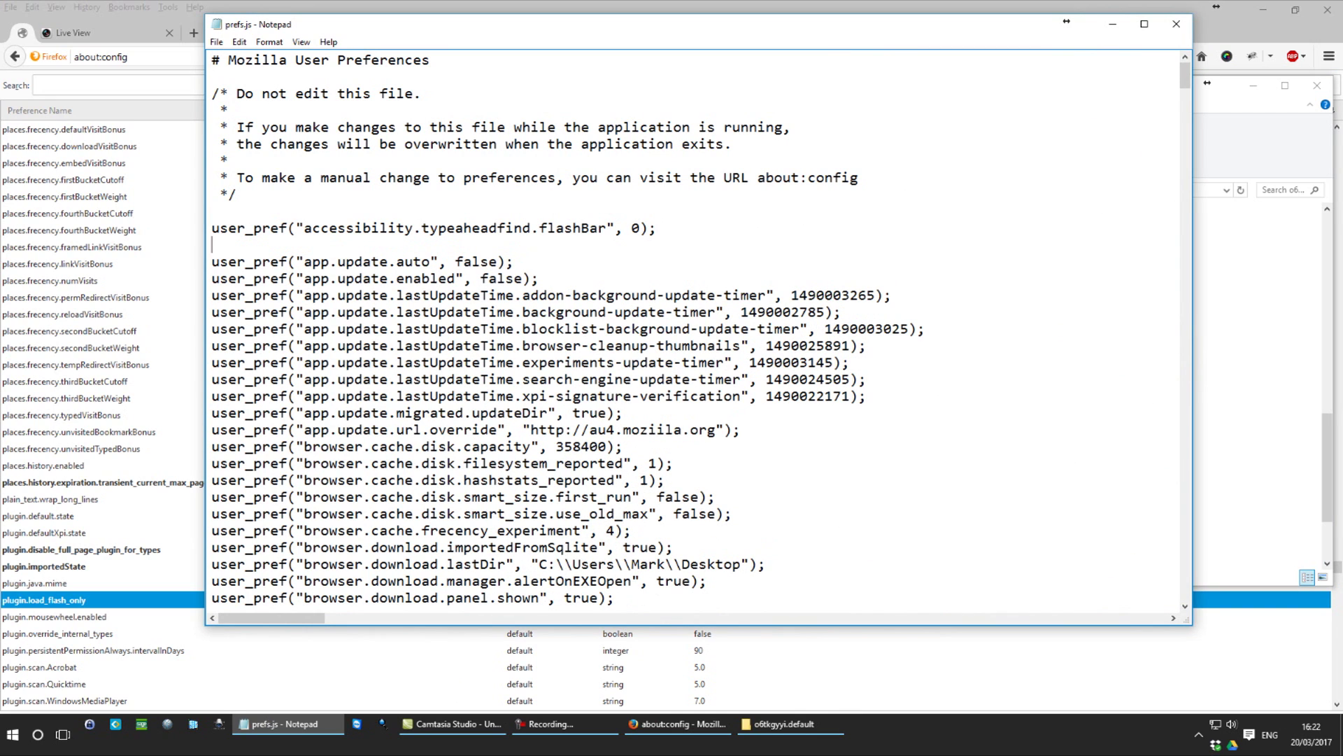
type("user")
type("_pref")
type("(")
type("\"")
type("plugin")
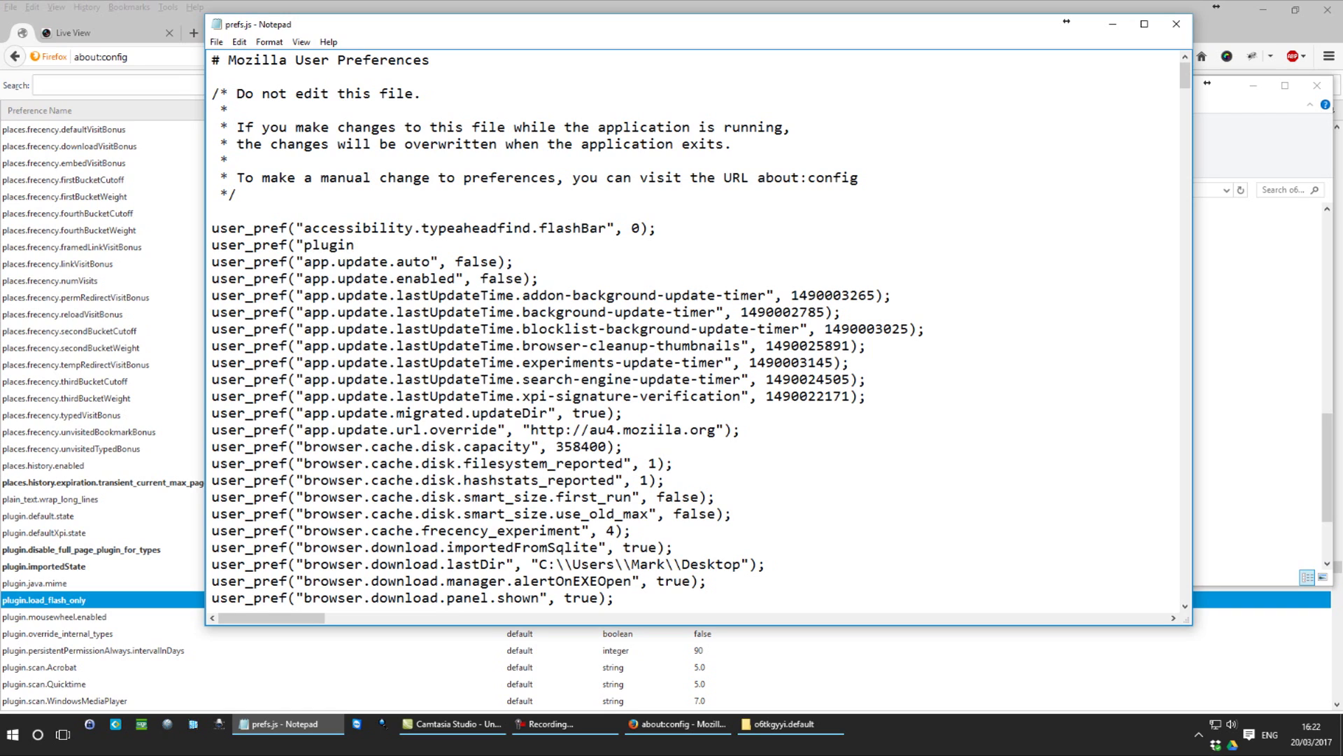
type(".load")
type("_flash")
type("_o")
type("nly")
type("\"")
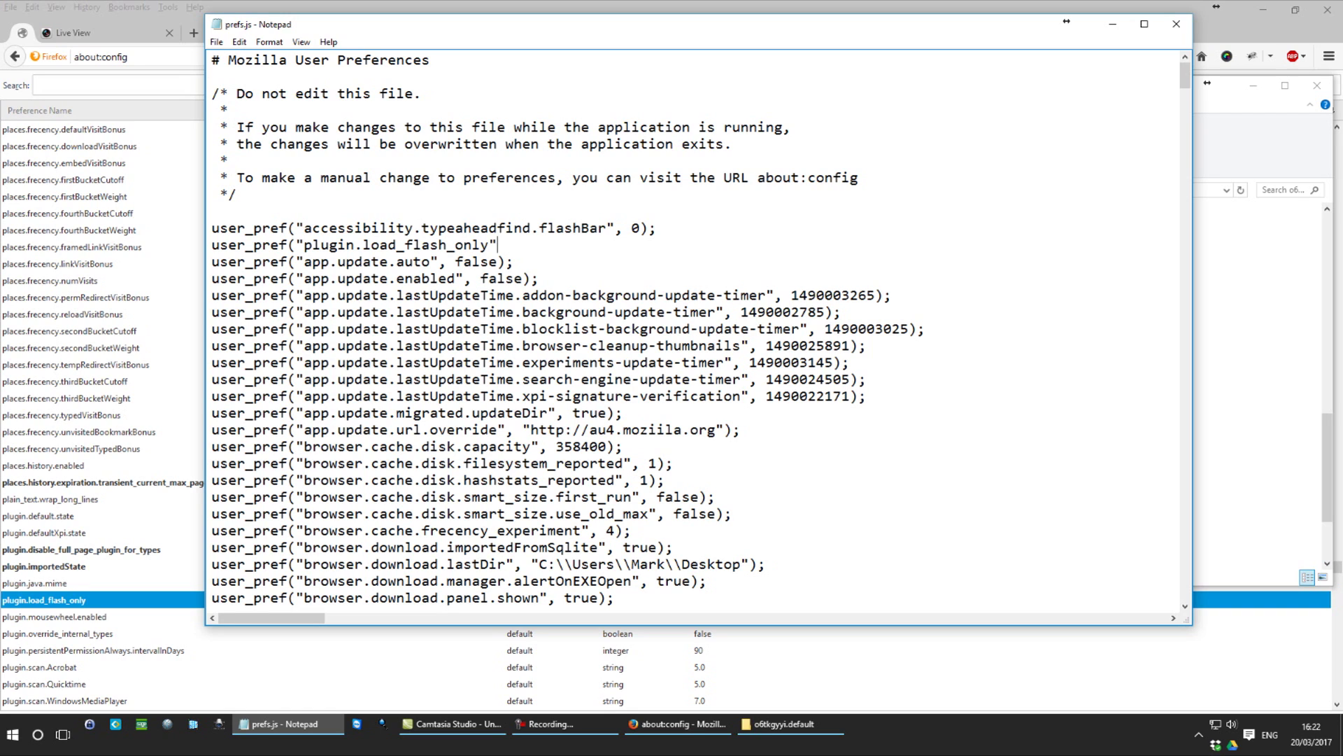
type(",")
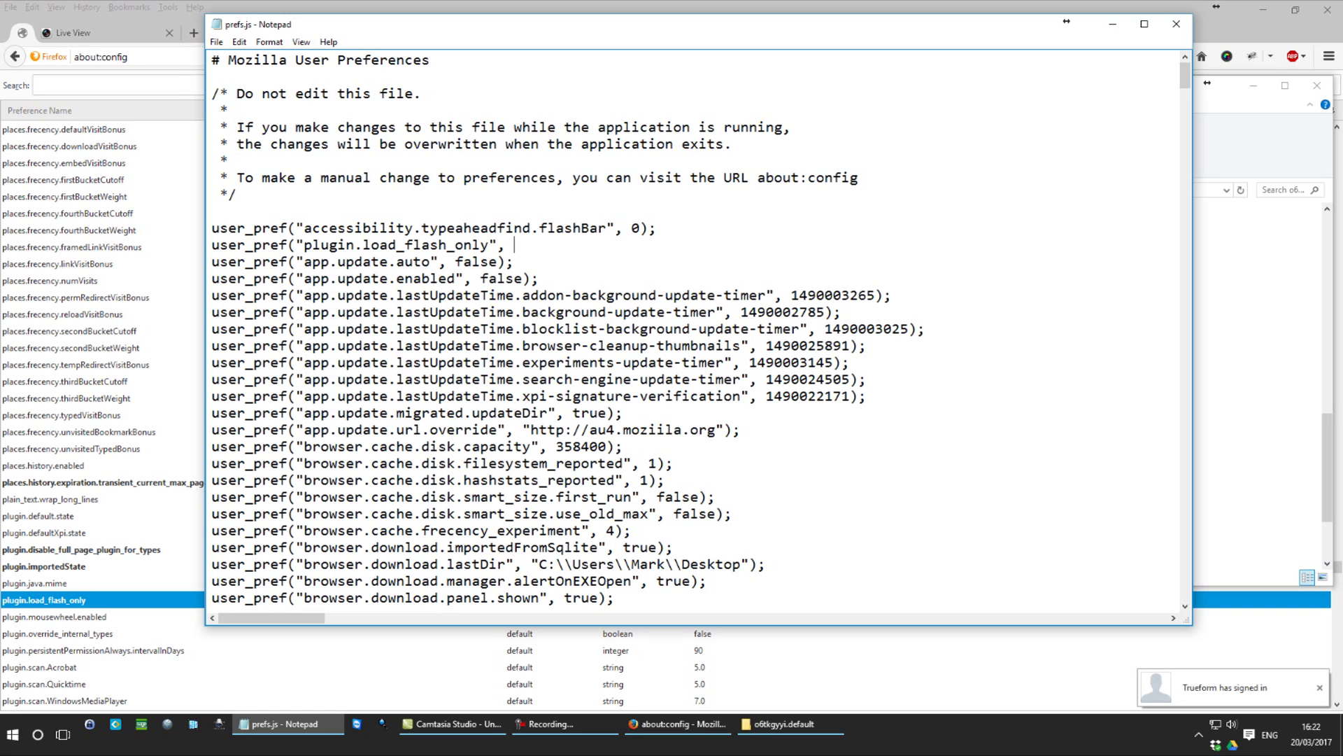
type(" false")
type(")")
type(";")
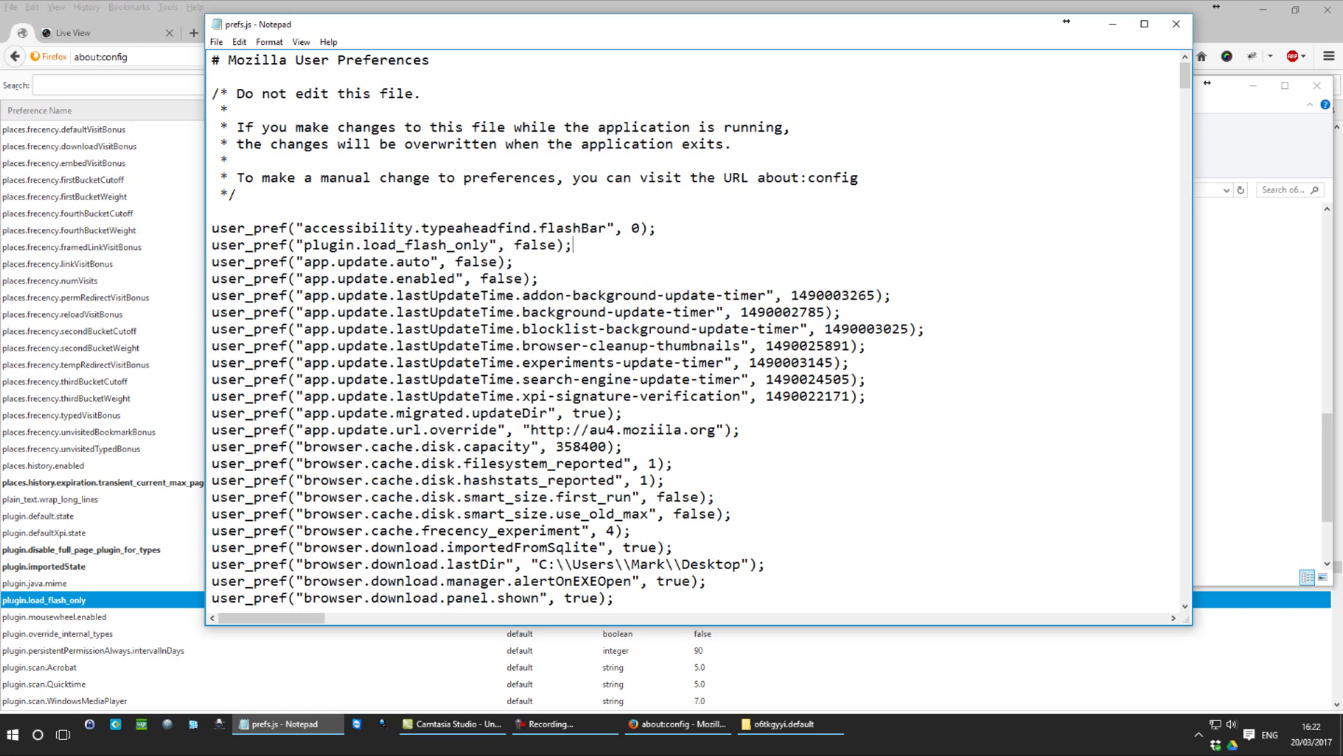
left_click(218, 43)
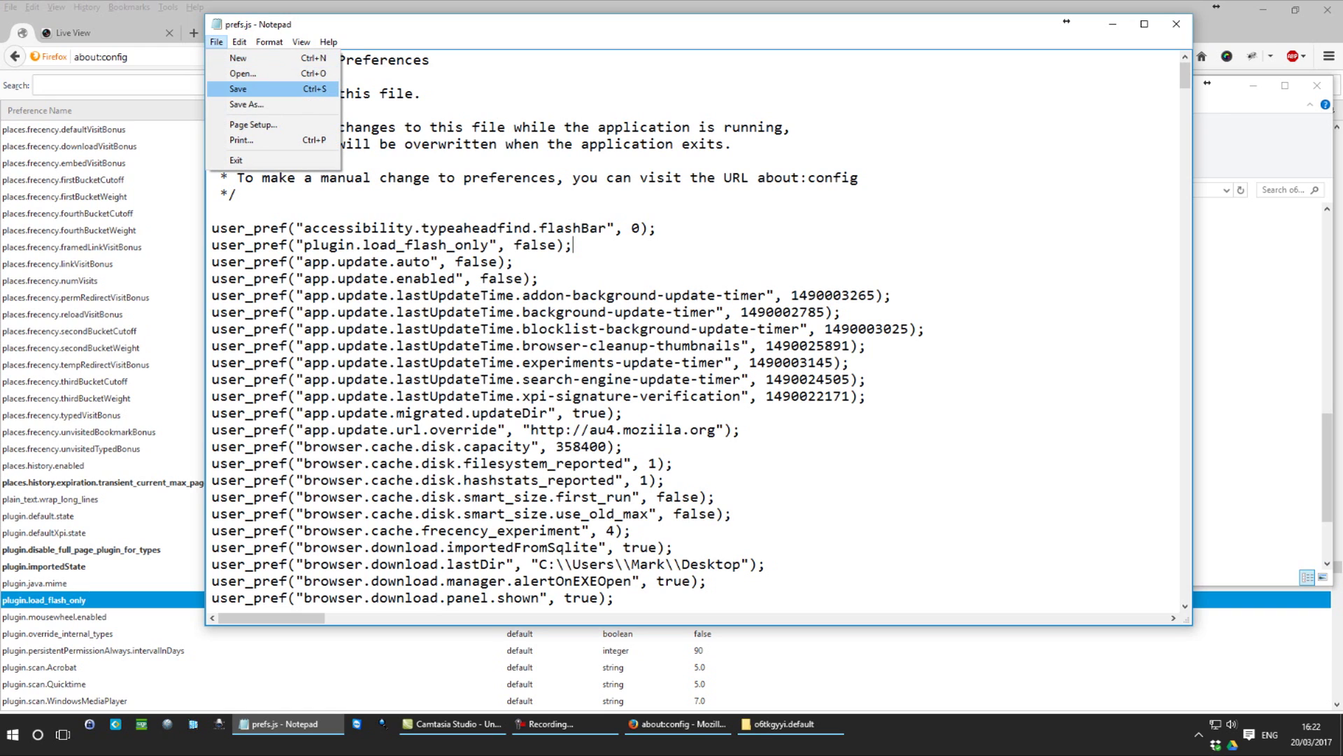
Save prefs.js, close Notepad and the profile folder, check Live View, then quit Firefox
left_click(242, 90)
left_click(1176, 23)
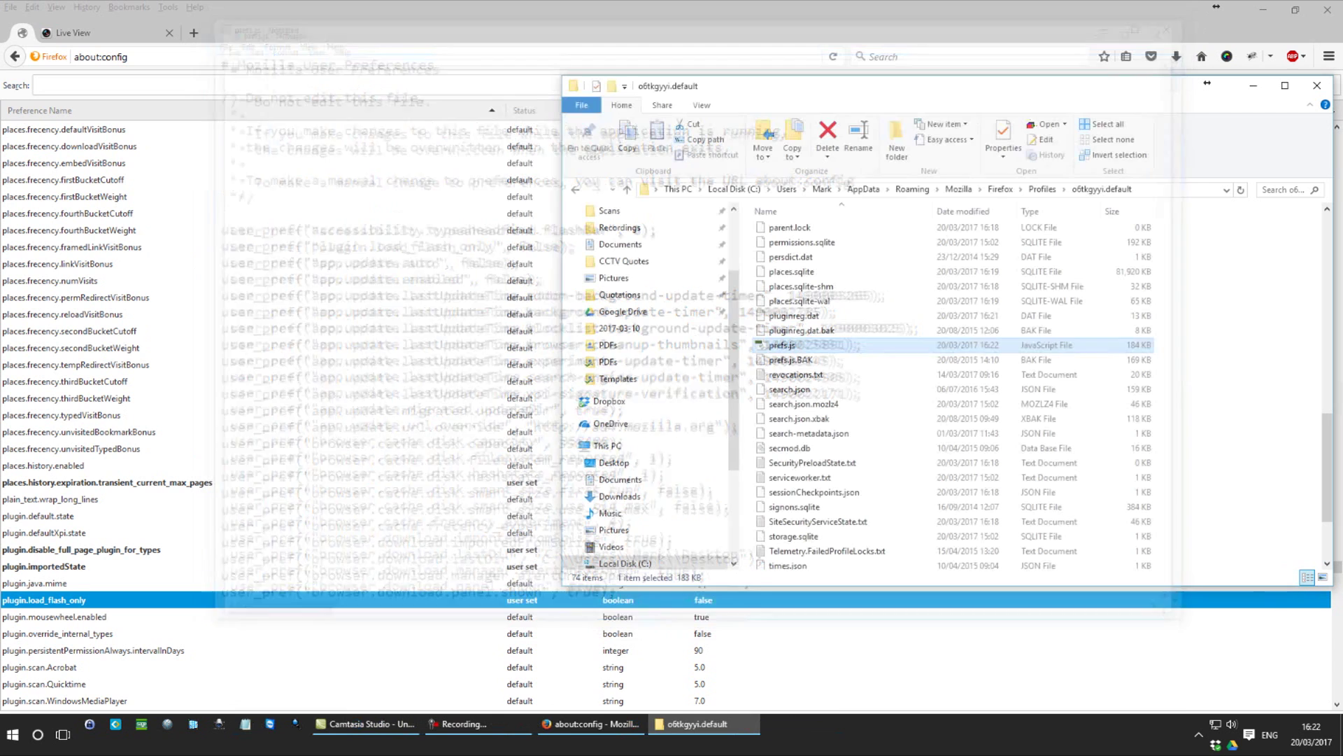
left_click(1317, 85)
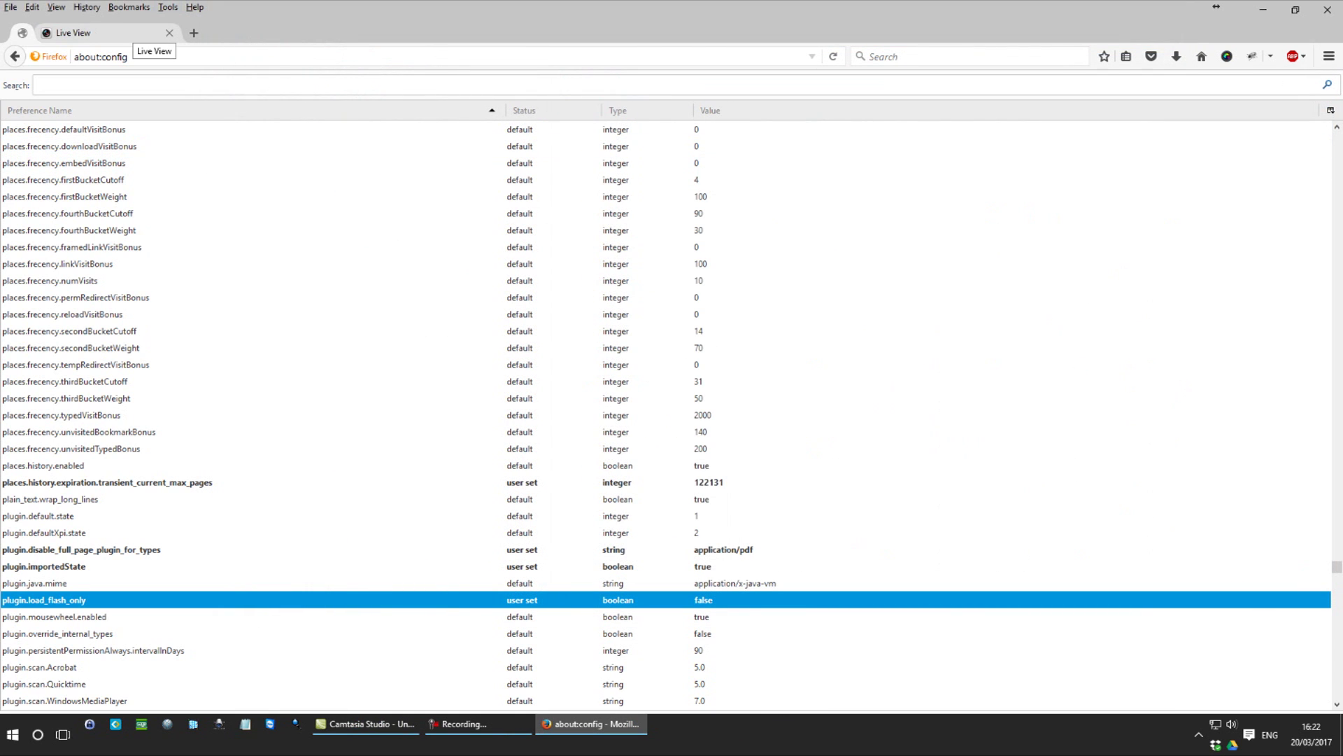
left_click(15, 56)
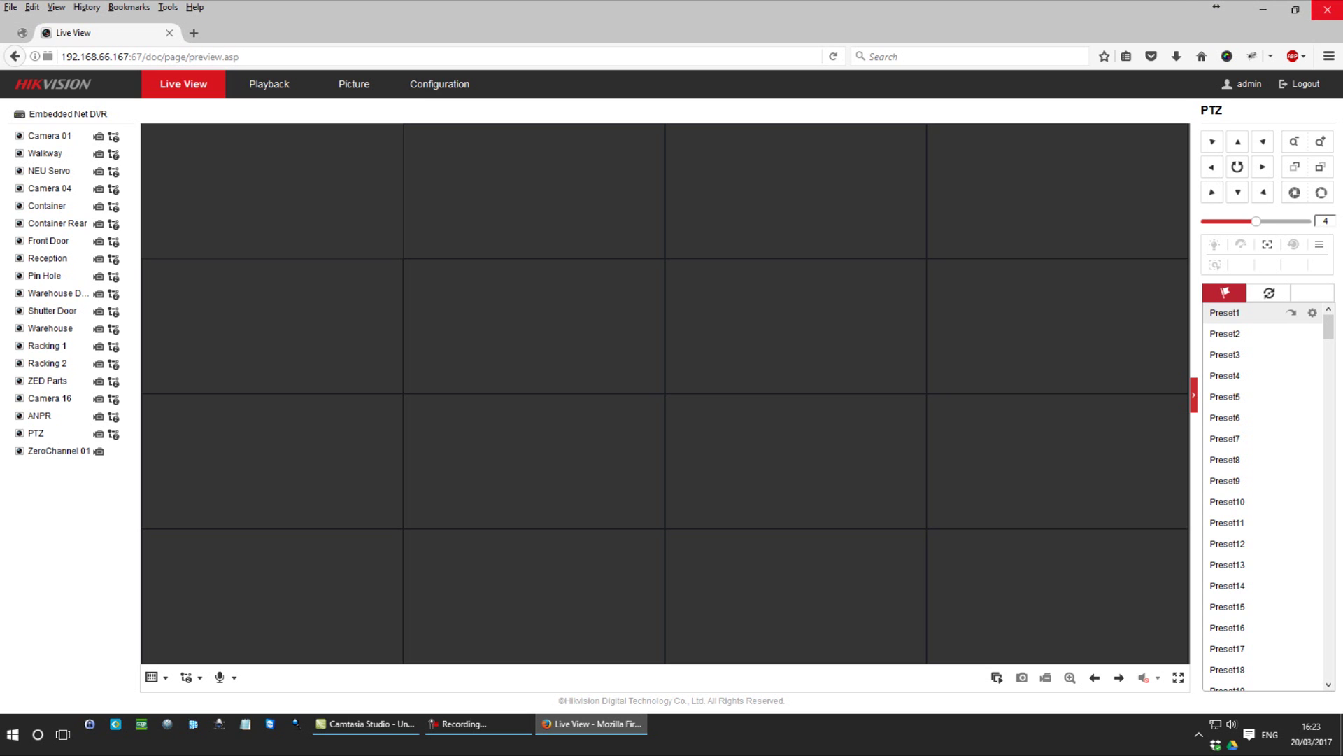
left_click(1327, 10)
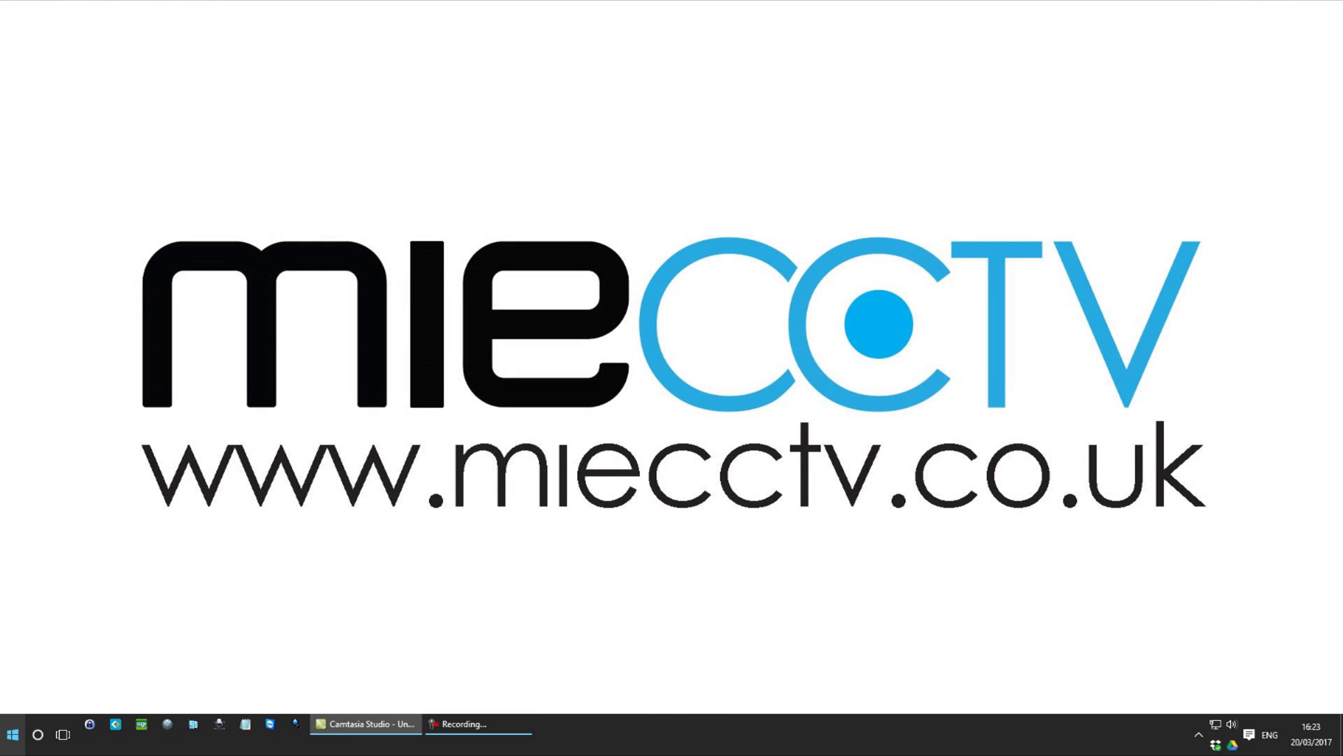
Relaunch Firefox and load the DVR login page at 192.168.66.167:67
key("super")
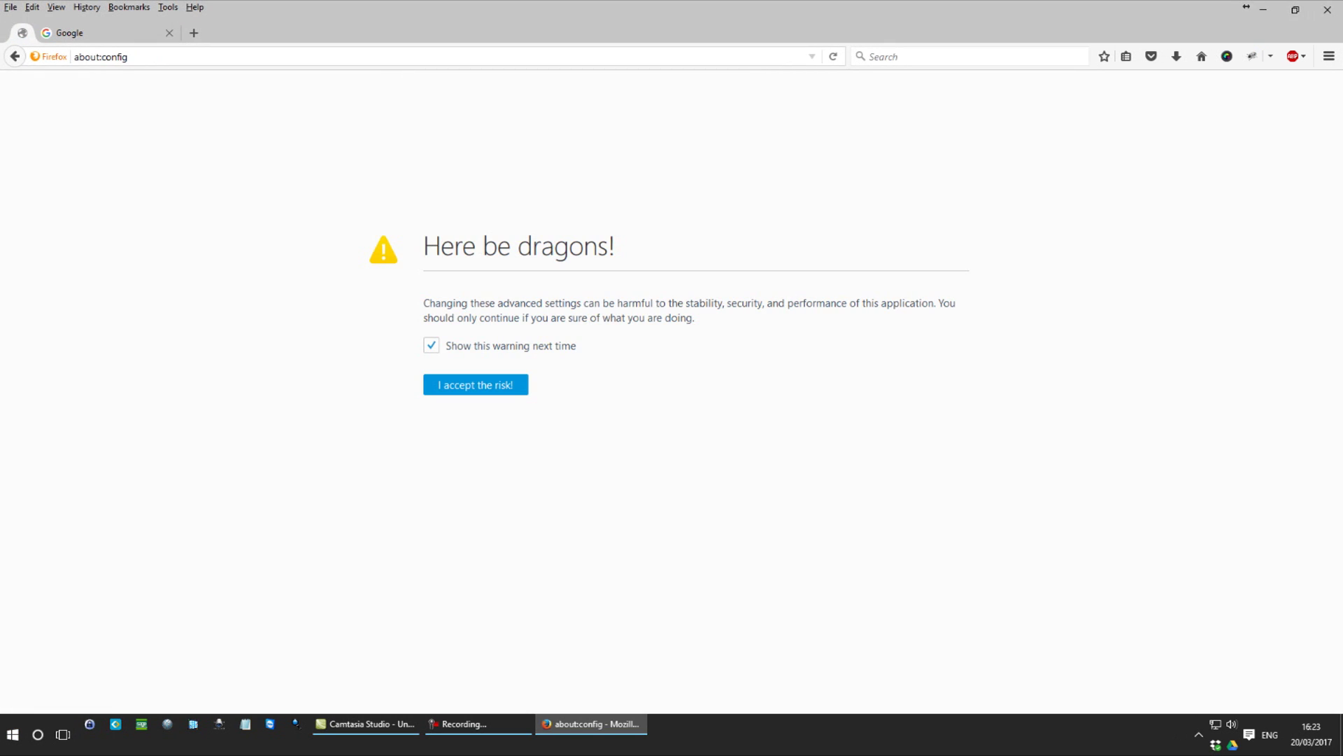
key("ctrl+l")
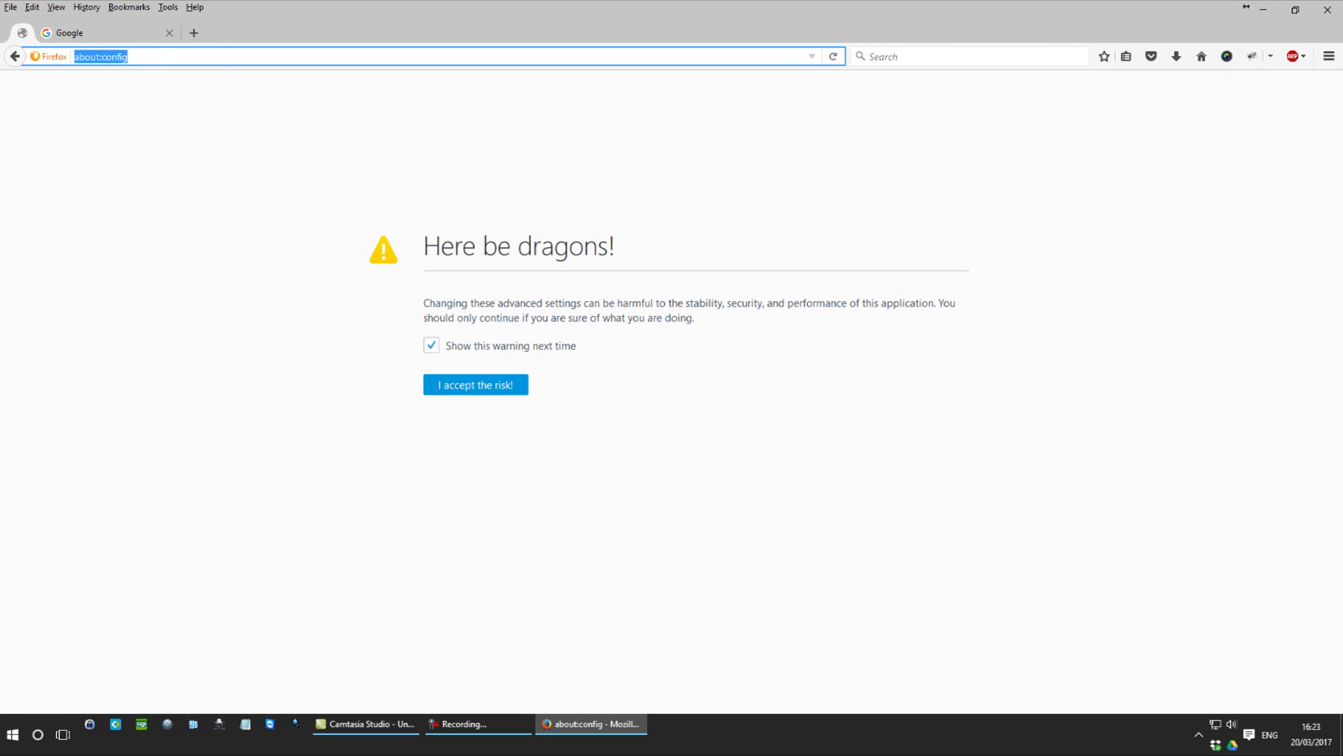
type("192.168.66.167:67")
key("Return")
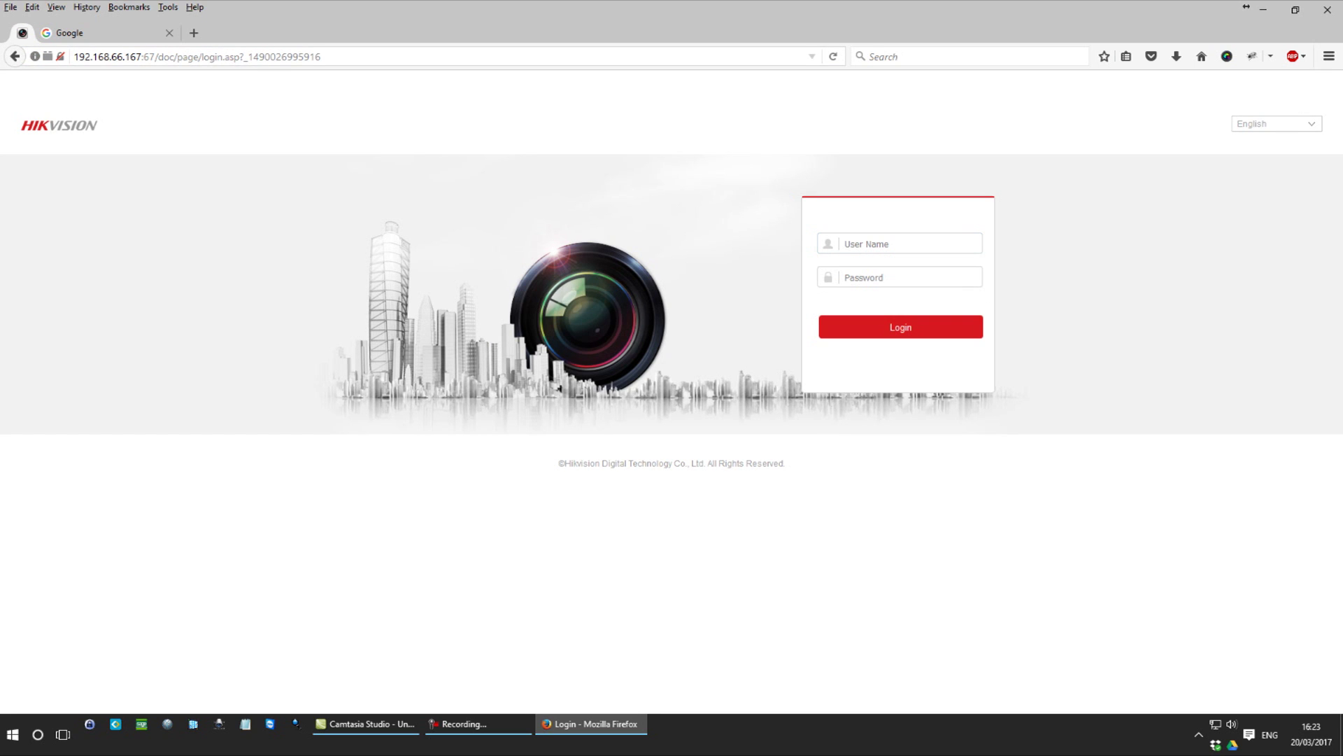
Open the site's Page Info window on its Permissions tab
left_click(35, 56)
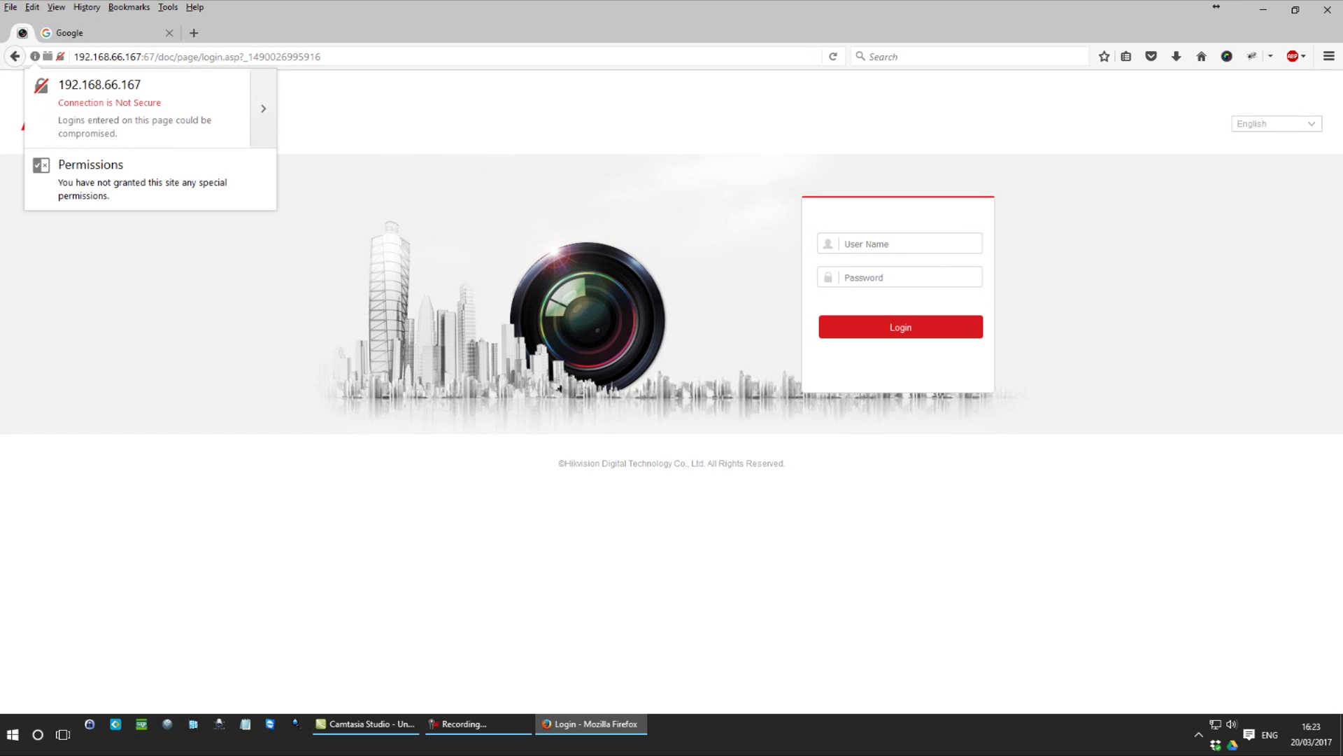
left_click(262, 108)
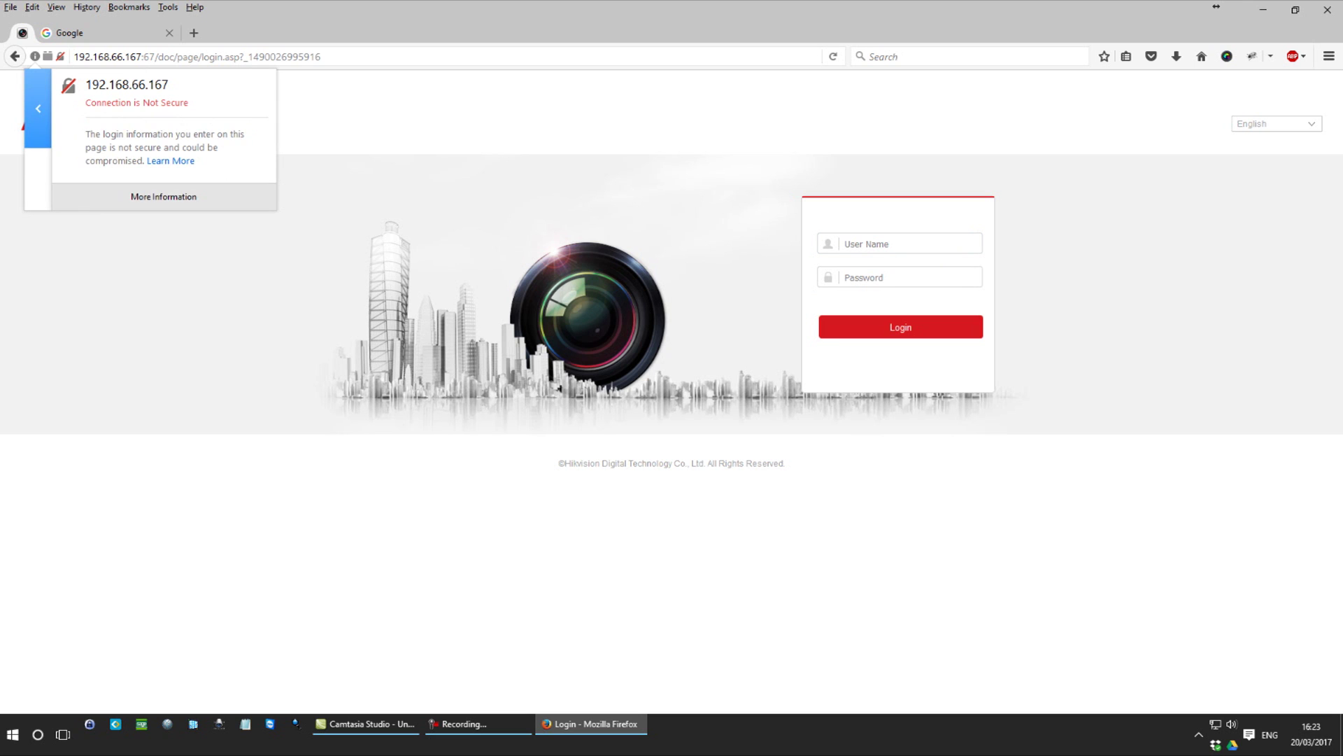
left_click(163, 196)
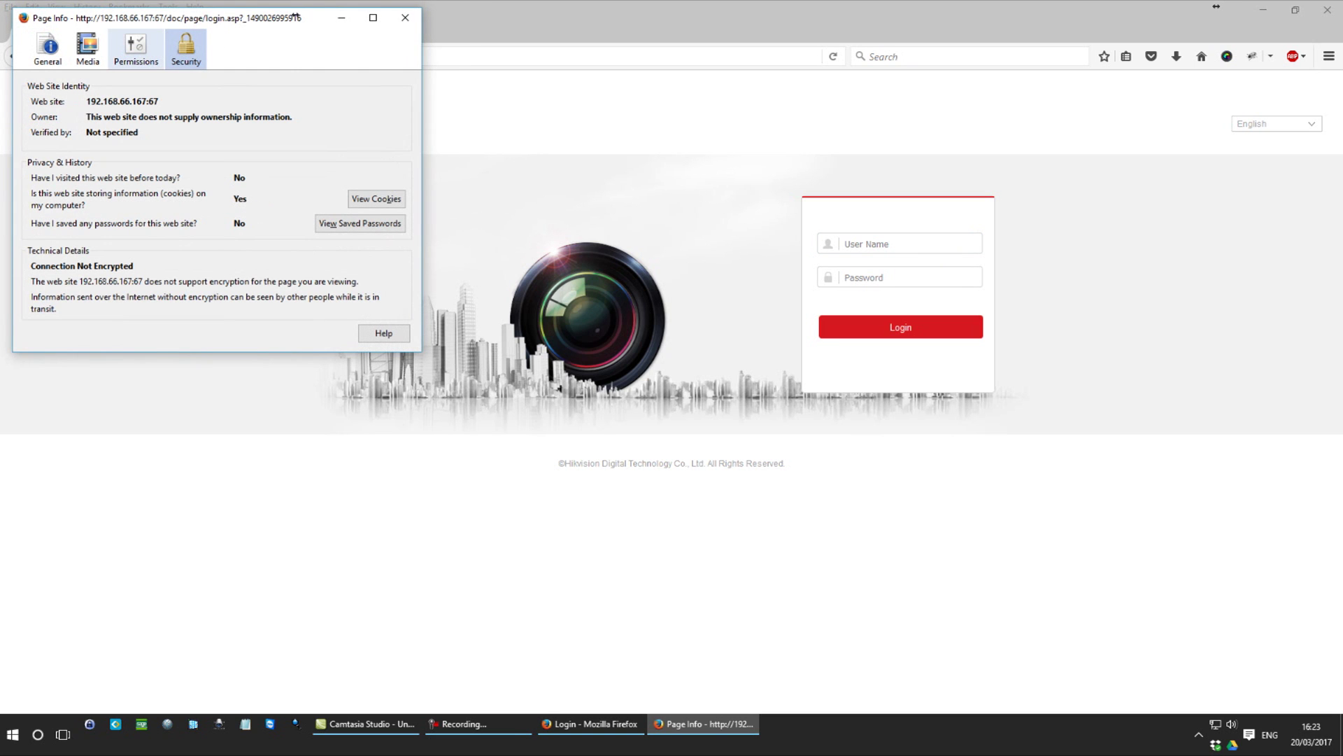
left_click(135, 48)
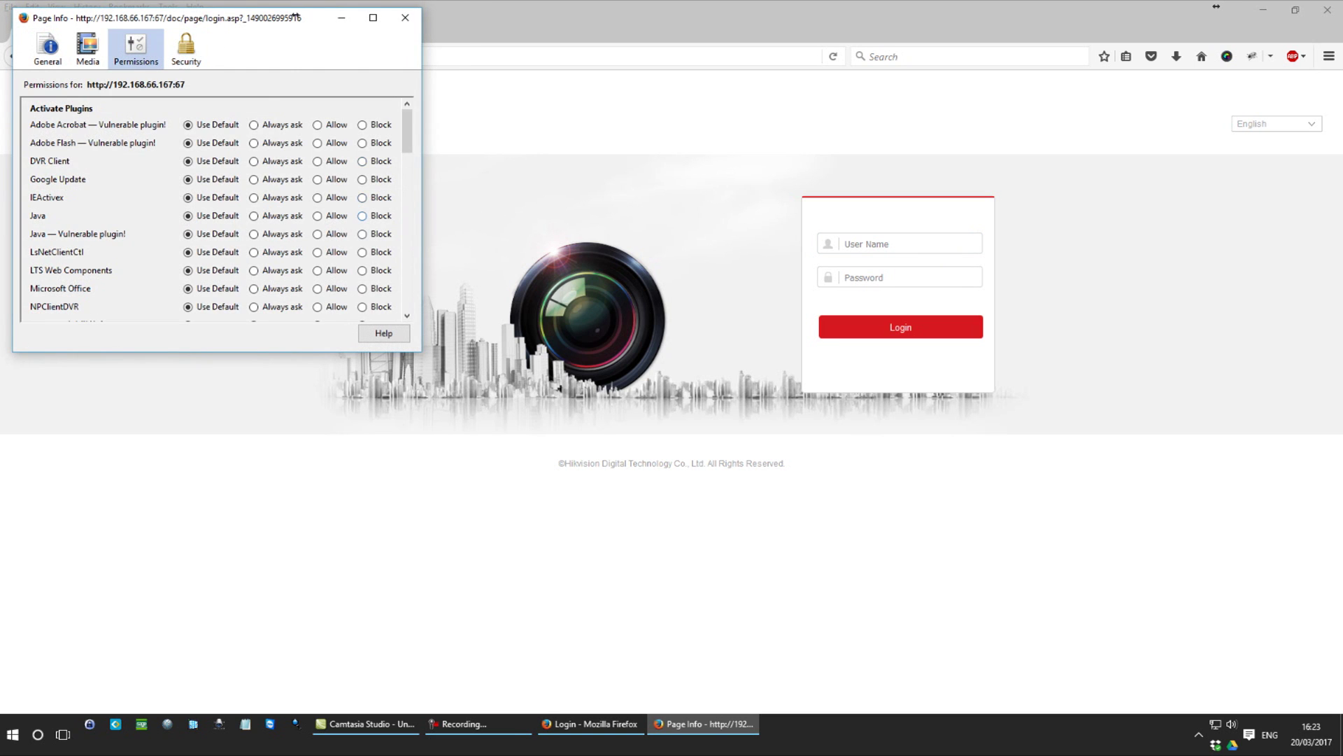
scroll(210, 210, "down", 1)
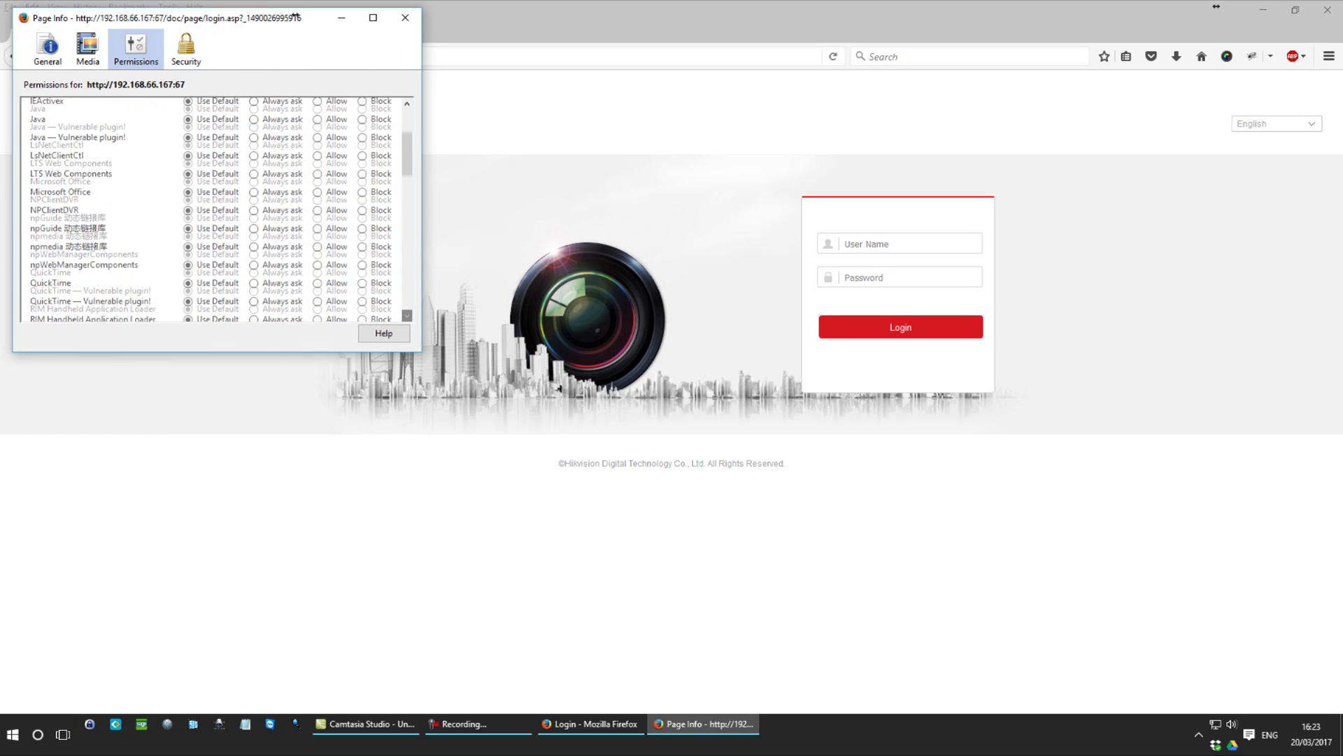
scroll(211, 210, "down", 1)
scroll(219, 211, "down", 1)
scroll(219, 211, "down", 2)
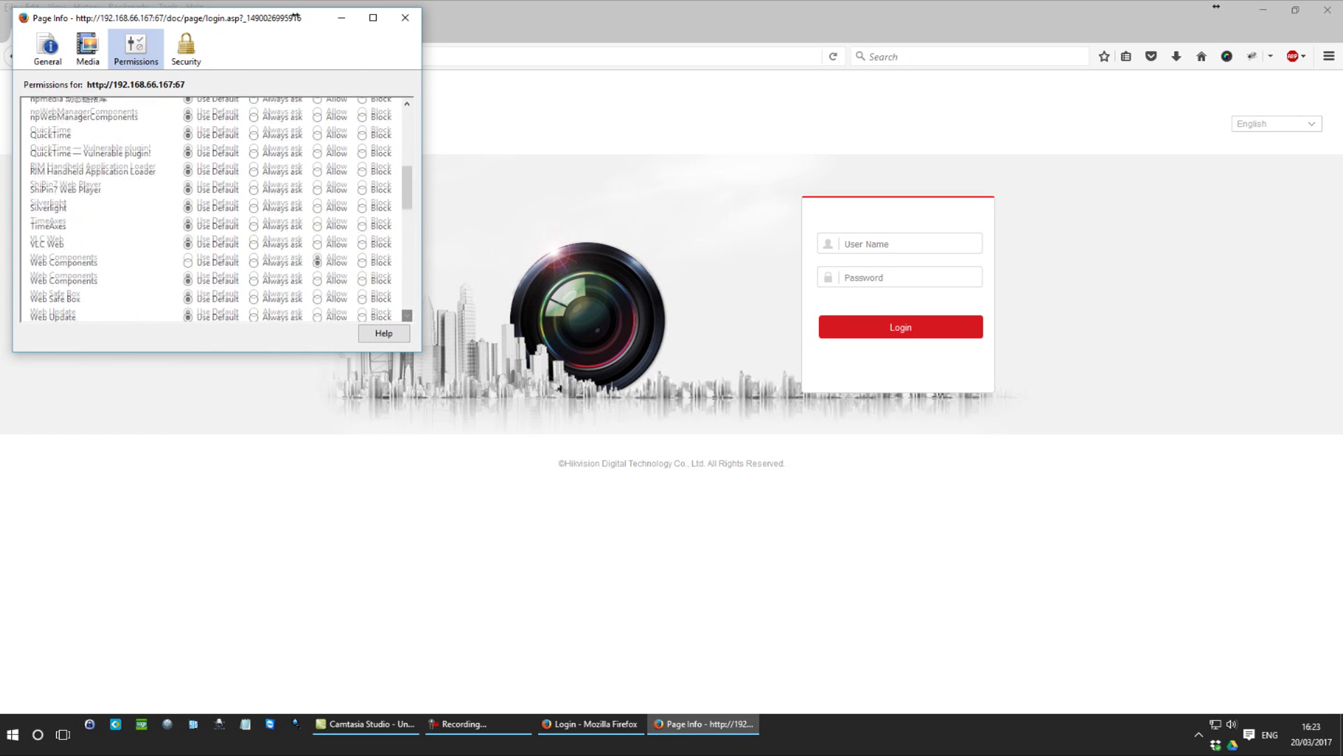
scroll(219, 210, "down", 1)
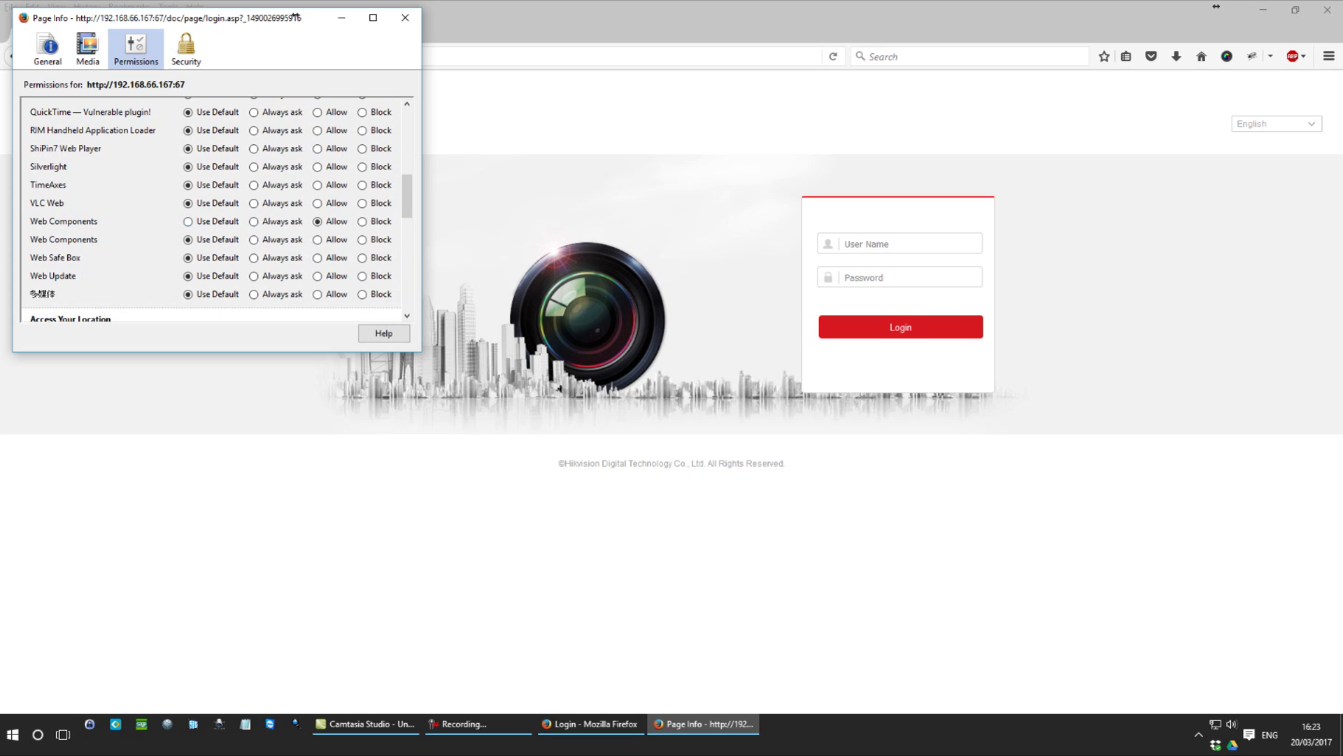
Set both Web Components plug-in entries to Allow and close Page Info
left_click(334, 240)
left_click(334, 222)
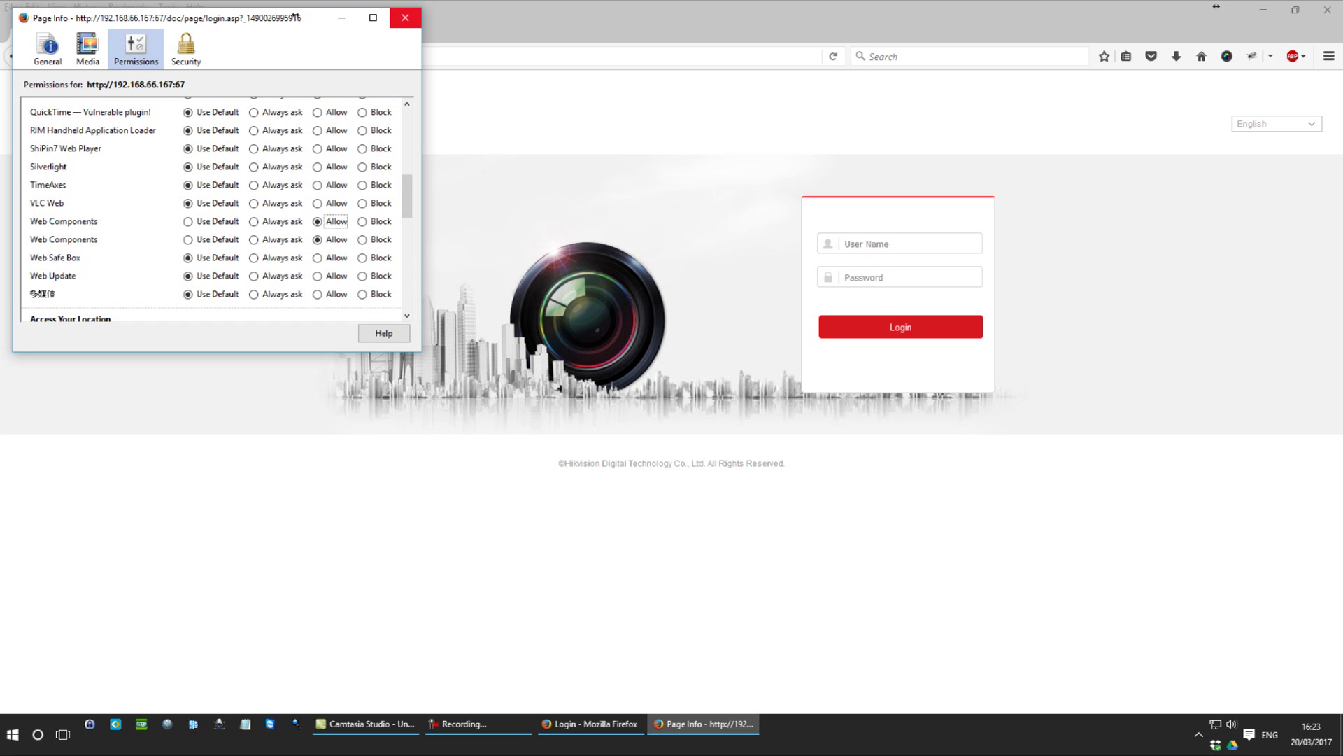
left_click(404, 17)
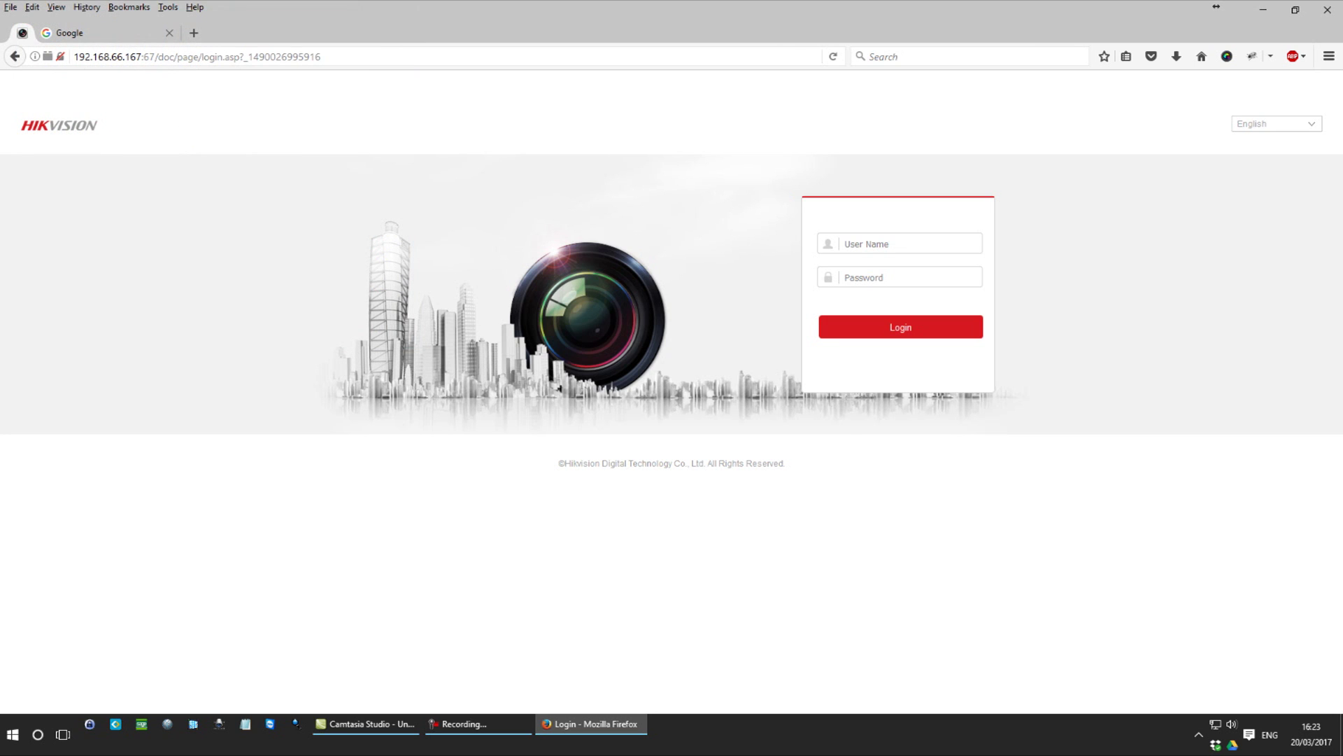
Enter the admin user name and password and submit the DVR login
left_click(899, 244)
type("admin")
key("Tab")
type("a")
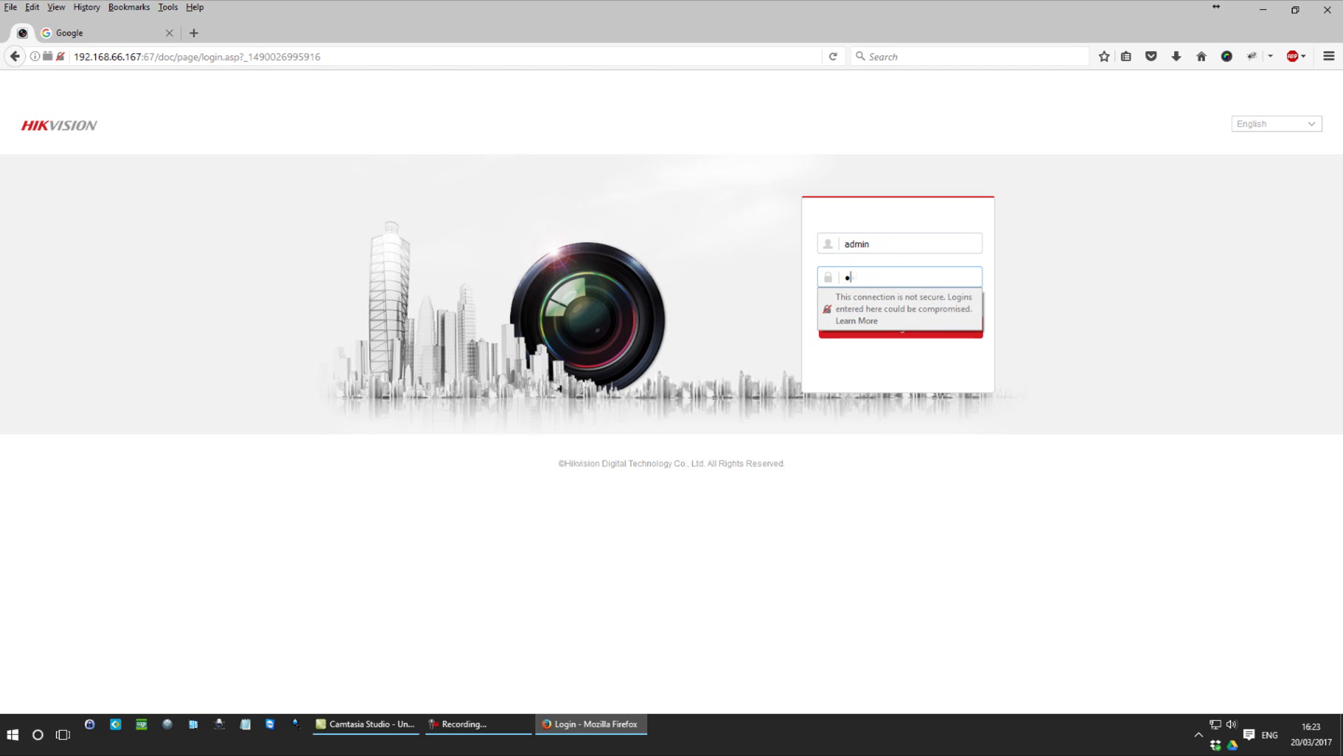
type("**********")
key("Return")
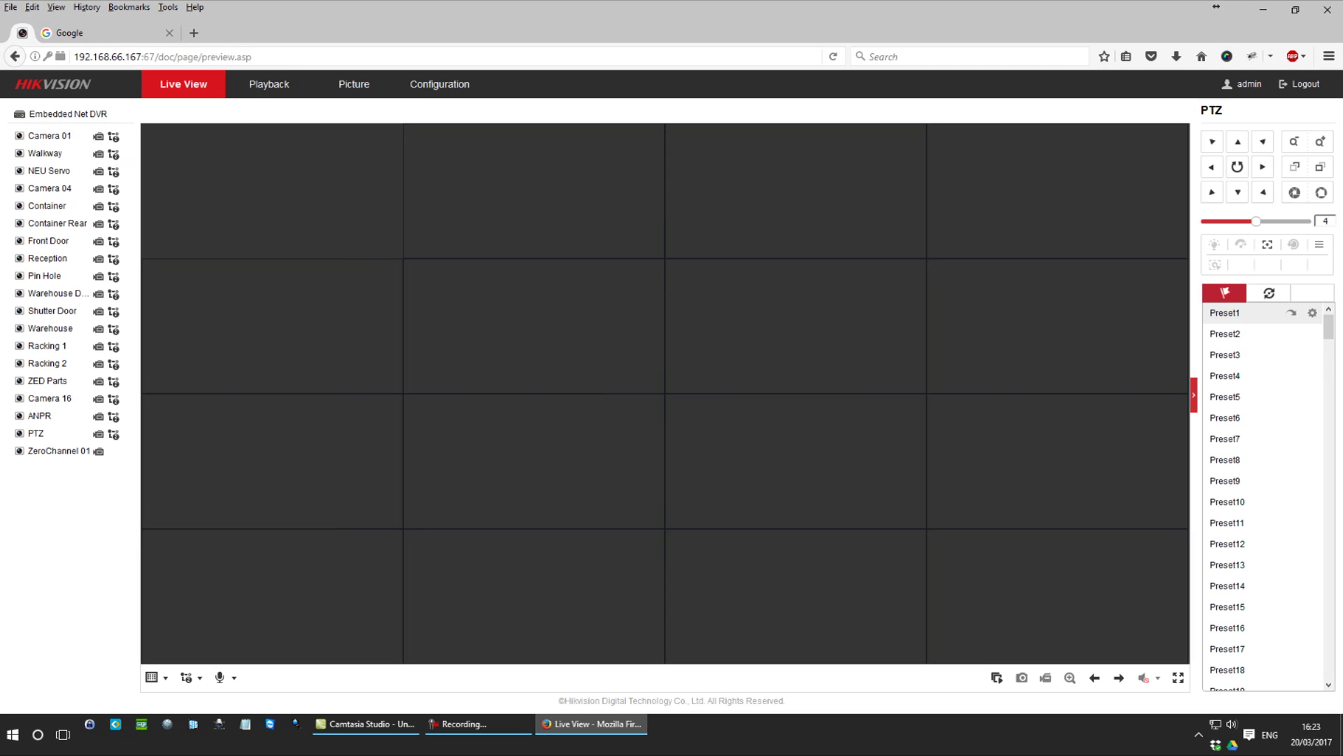
Start the PTZ camera's live feed and switch the viewer to a single 1x1 full-size layout
double_click(35, 433)
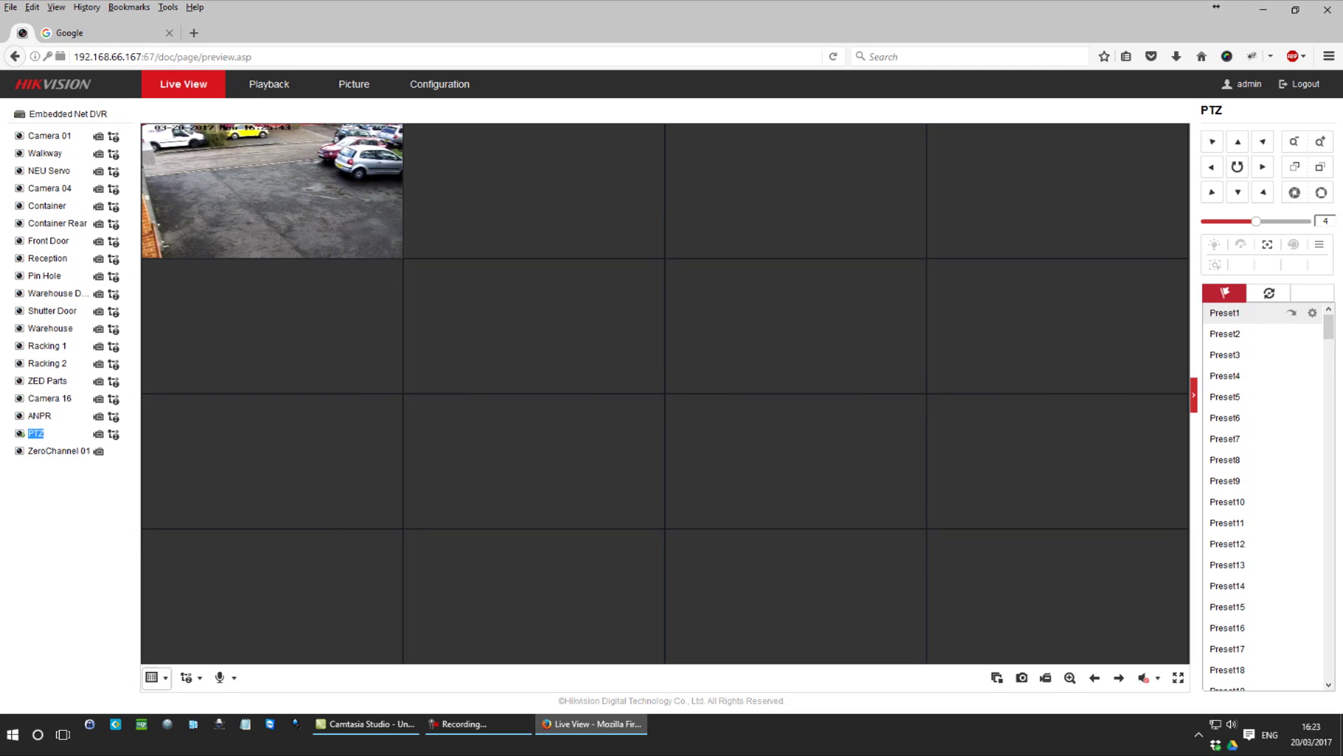
left_click(152, 700)
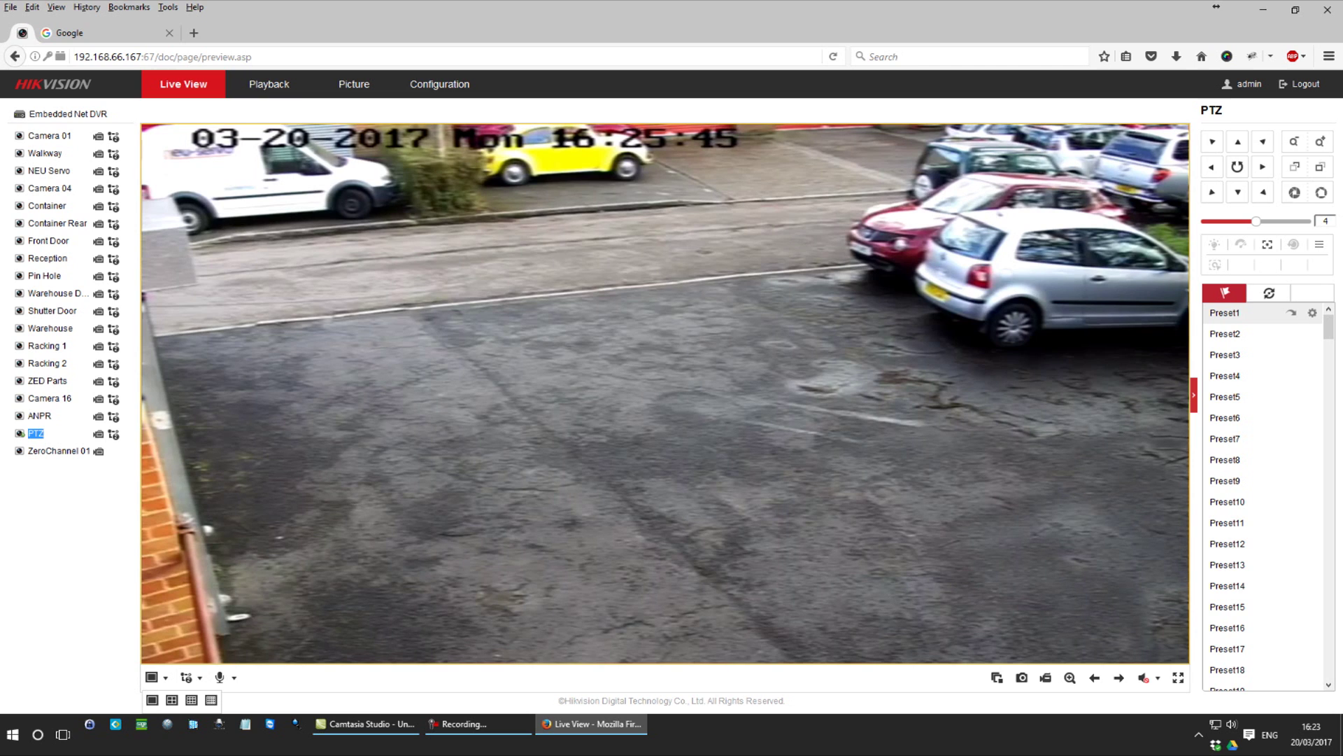